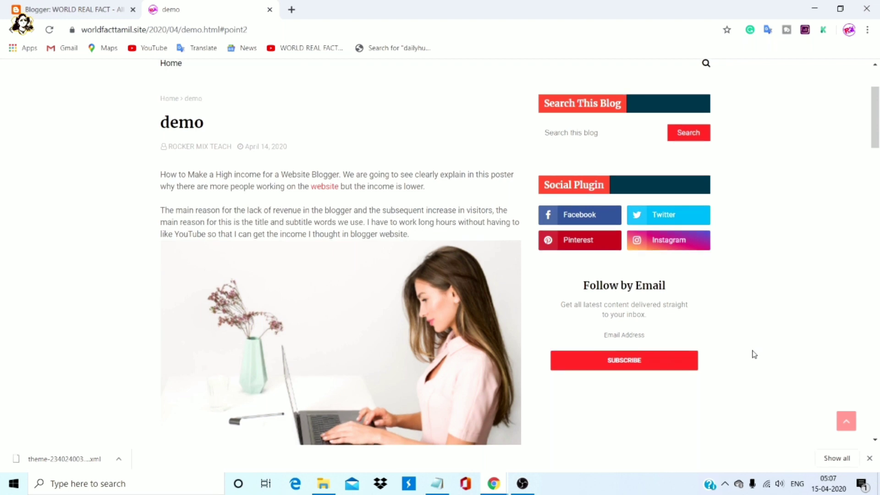
# Expand the Table Of Contents box below the first image in the demo post
pyautogui.scroll(-1, 754, 354)
pyautogui.scroll(-3, 754, 354)
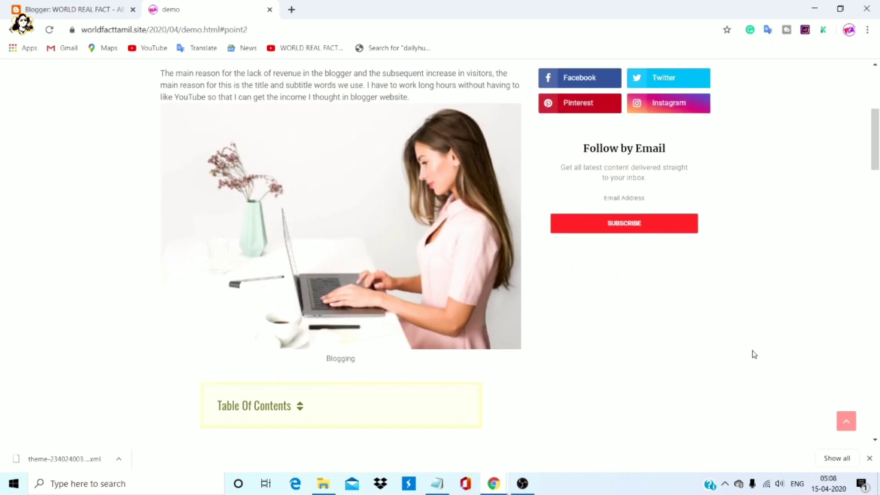
pyautogui.scroll(-4, 754, 354)
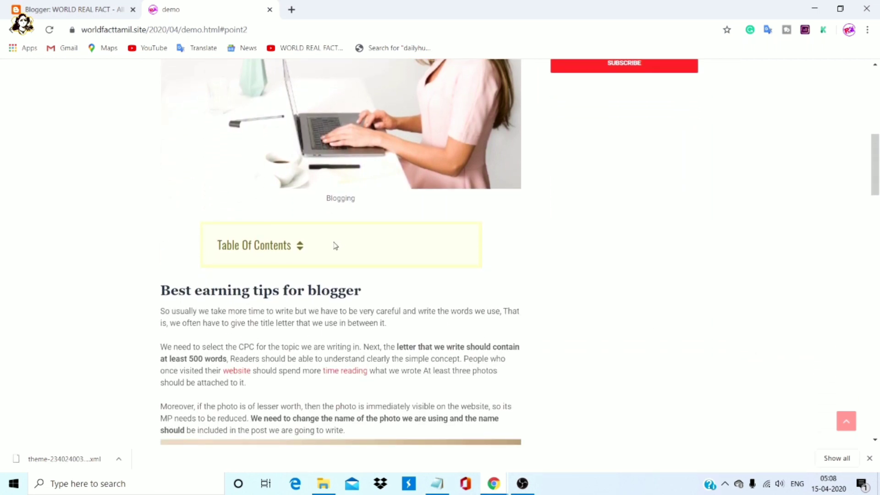
pyautogui.click(299, 247)
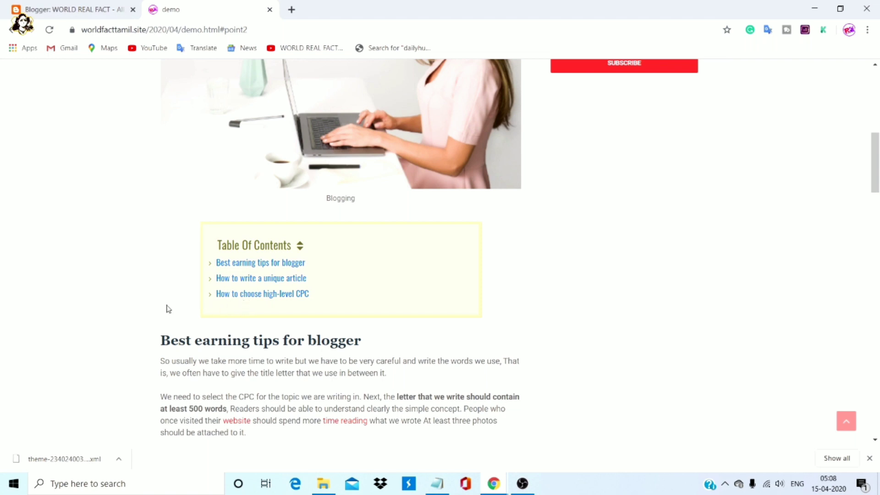
# Examine the demo post's section headings, from the table of contents down to "How to choose high-level CPC" and back
pyautogui.scroll(-9, 107, 311)
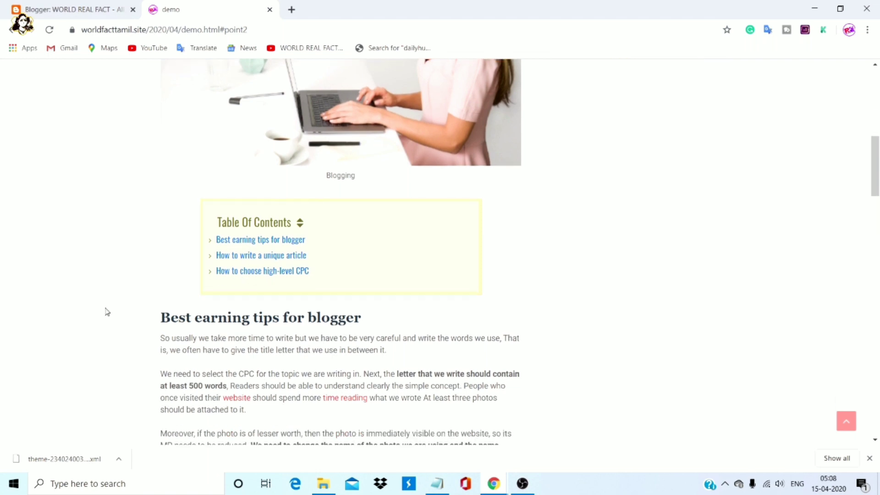
pyautogui.scroll(-15, 107, 311)
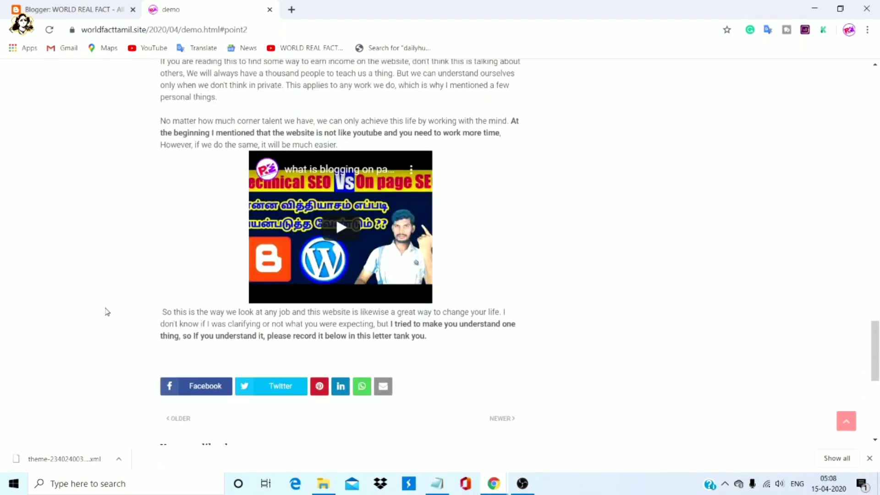
pyautogui.scroll(10, 106, 311)
pyautogui.scroll(8, 106, 312)
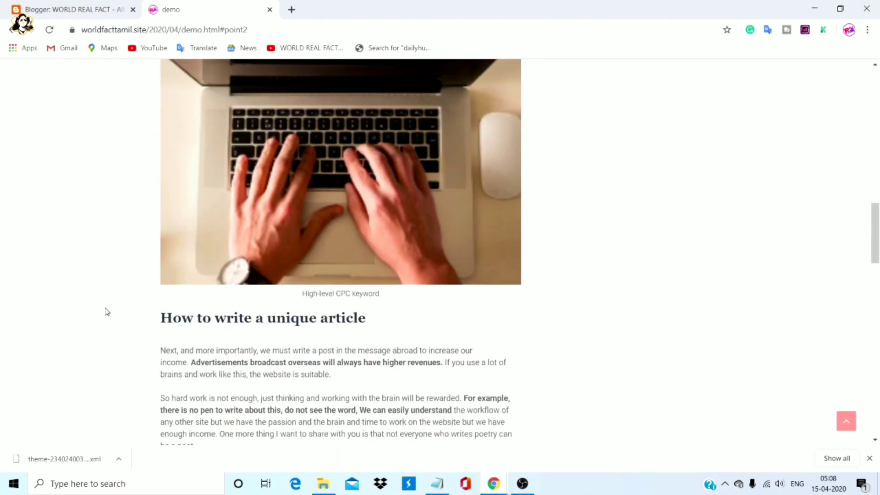
pyautogui.scroll(-10, 107, 312)
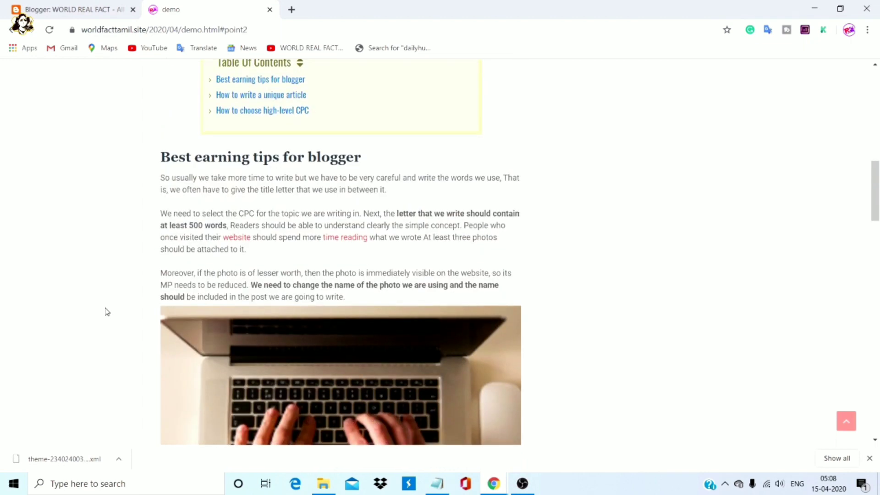
pyautogui.scroll(-10, 106, 311)
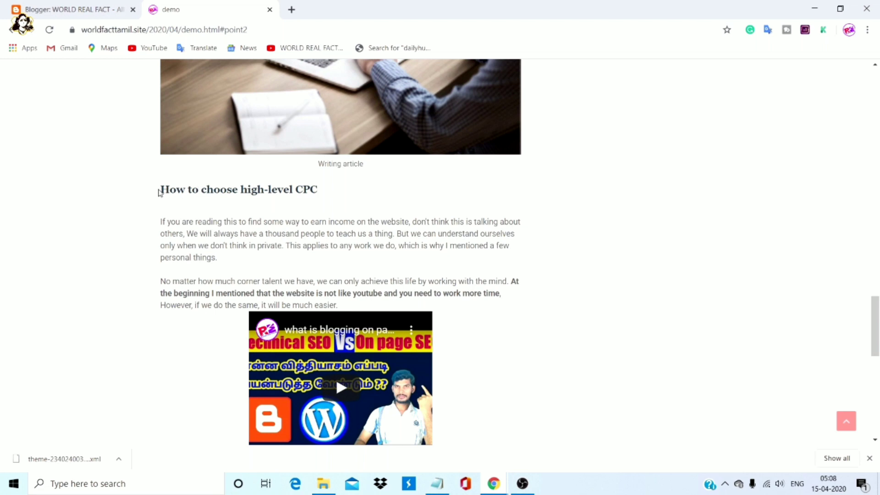
pyautogui.moveTo(161, 189); pyautogui.dragTo(331, 199)
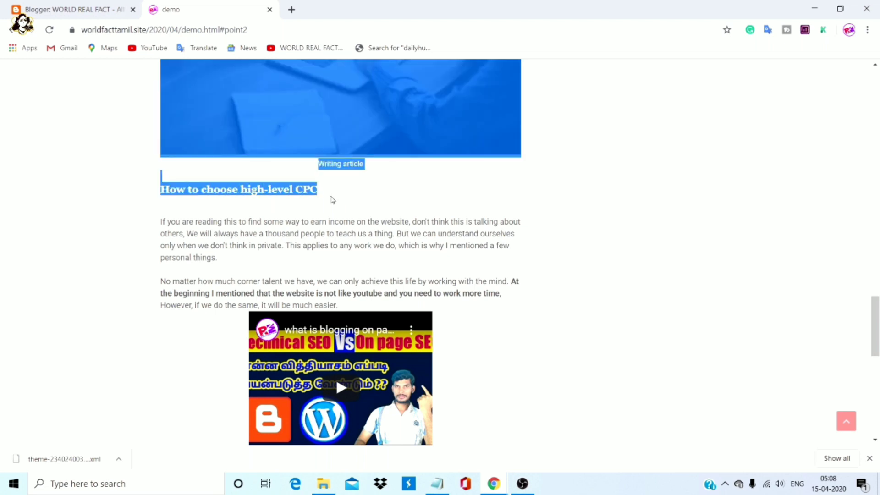
pyautogui.click(23, 209)
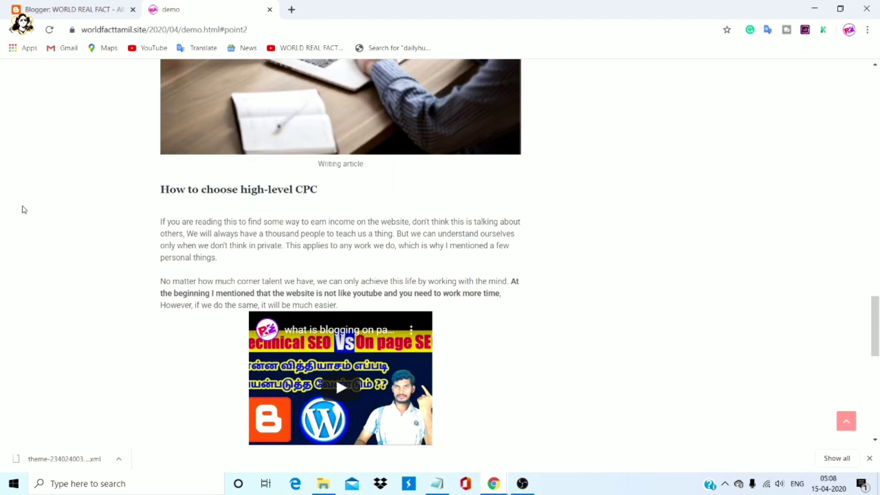
pyautogui.scroll(10, 23, 209)
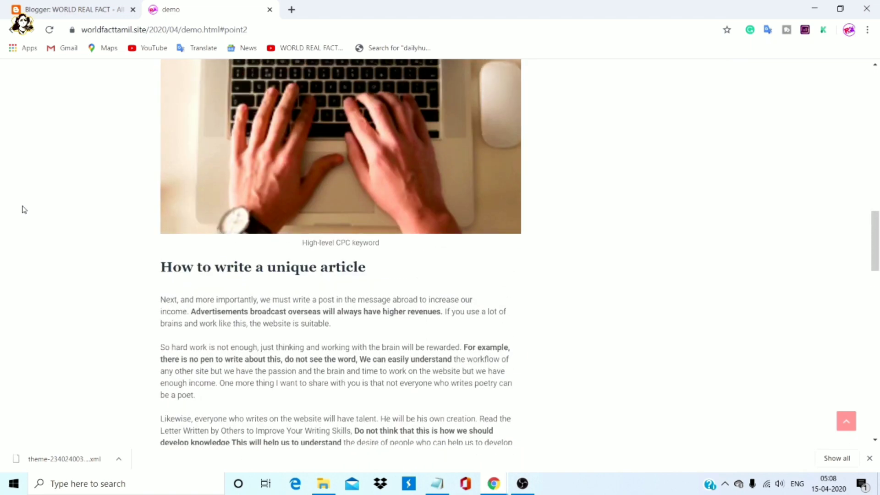
pyautogui.scroll(6, 24, 209)
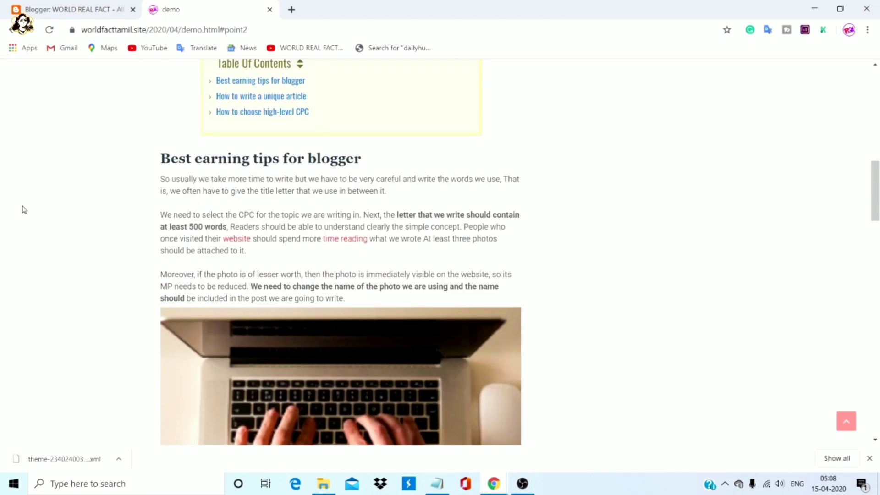
pyautogui.scroll(3, 24, 209)
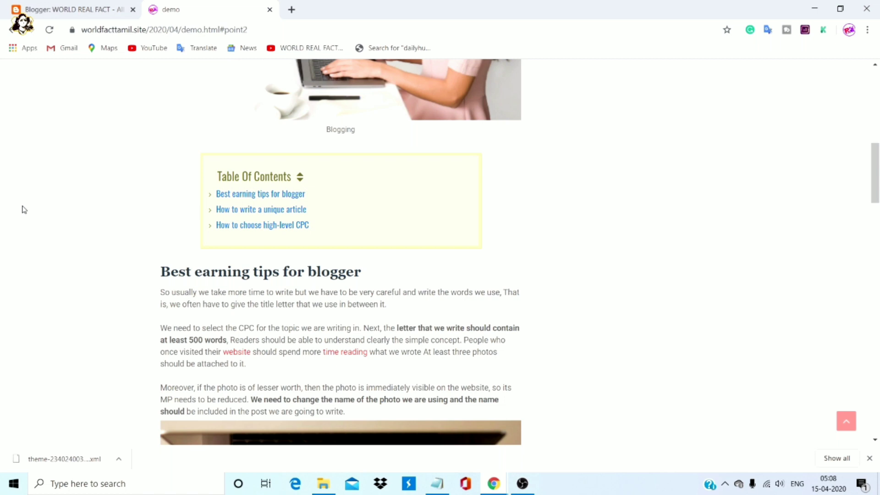
# Follow the "How to choose high-level CPC" contents link, examine that section's text, and return to the table of contents
pyautogui.click(255, 232)
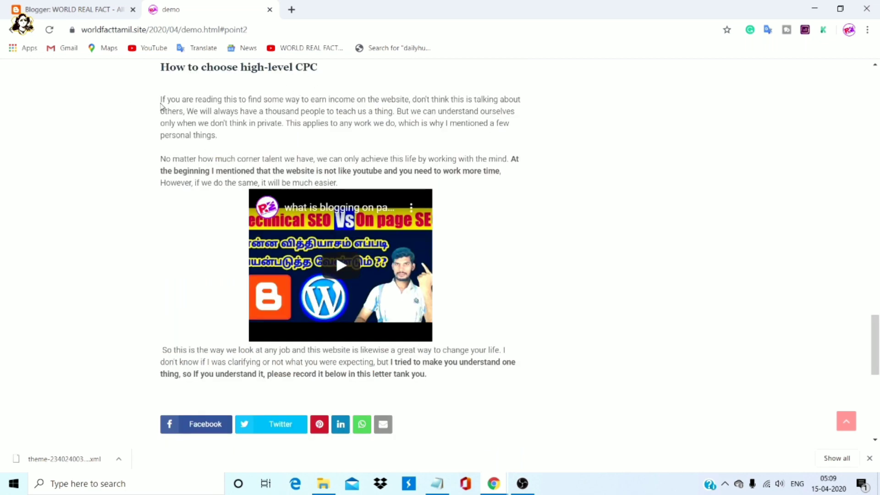
pyautogui.moveTo(160, 99); pyautogui.dragTo(298, 215)
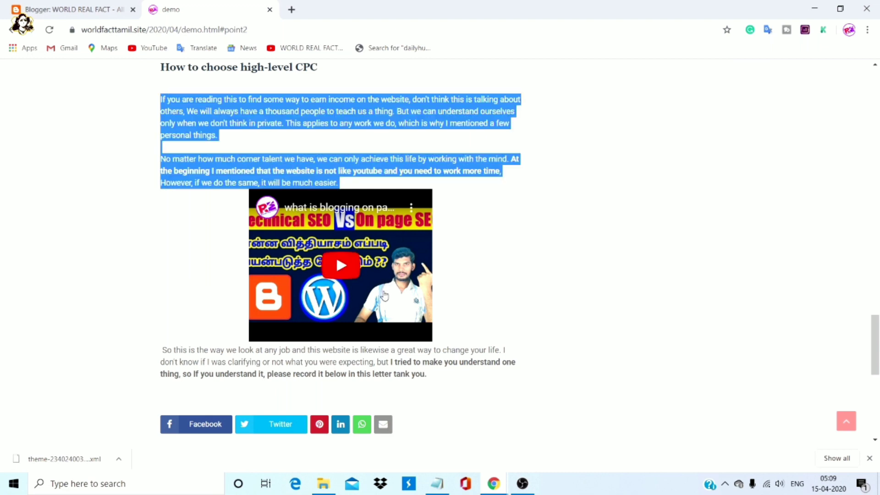
pyautogui.click(39, 184)
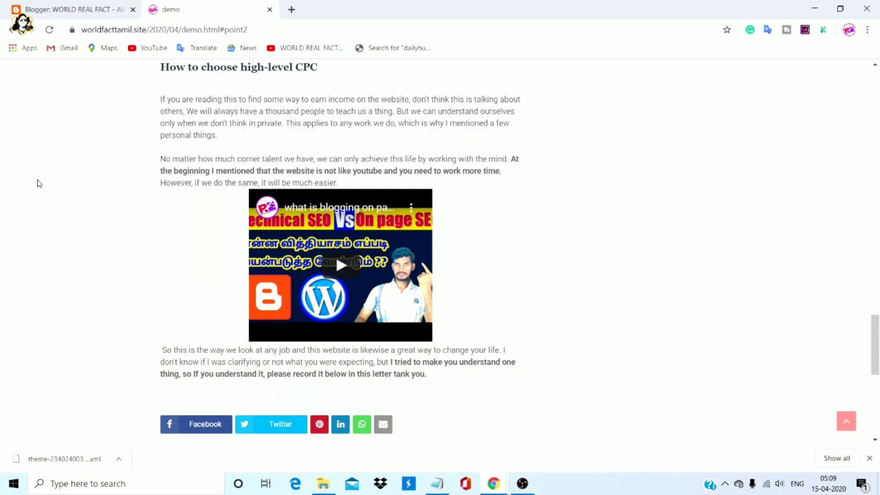
pyautogui.scroll(15, 39, 183)
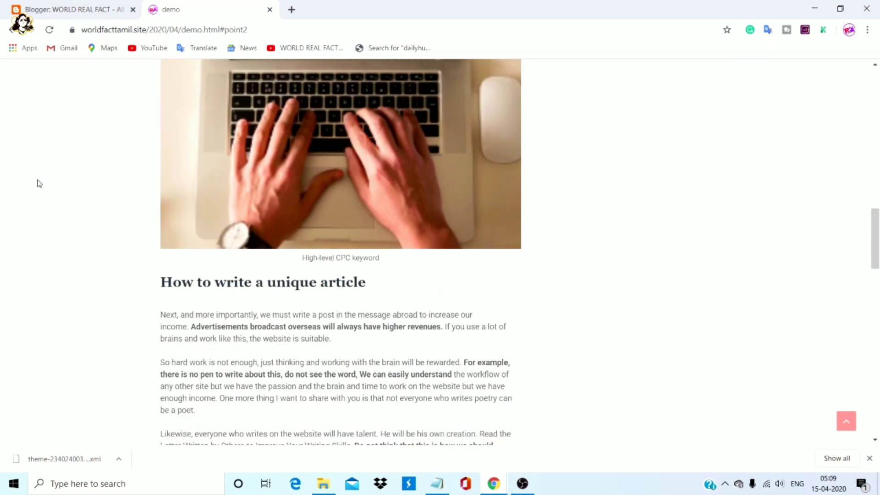
pyautogui.scroll(8, 38, 184)
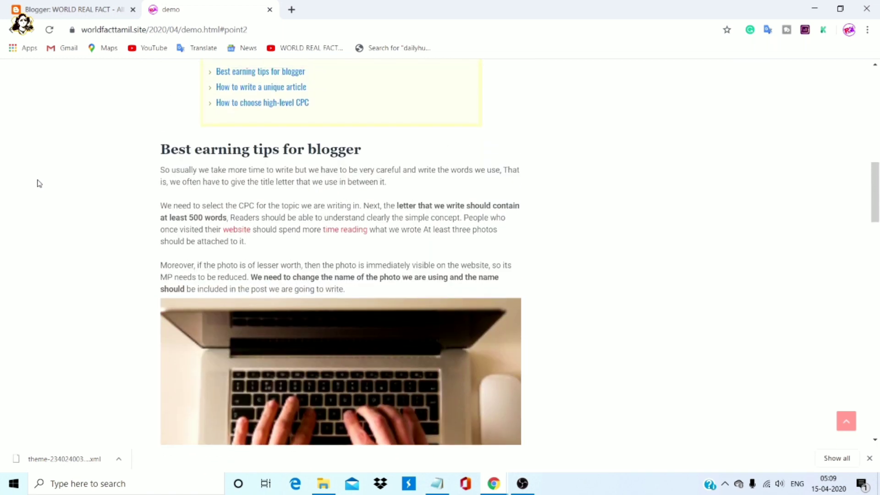
pyautogui.scroll(1, 39, 184)
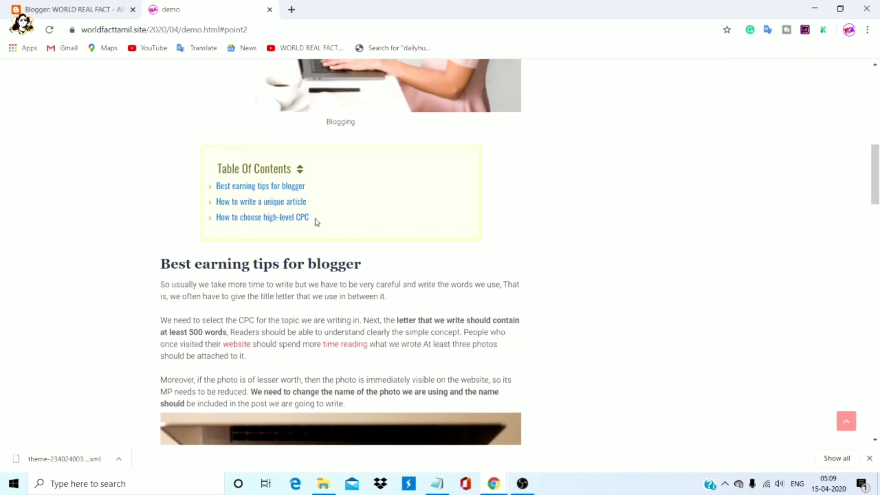
# Demonstrate collapsing and expanding the table of contents, and review its placement below the post's intro and first image
pyautogui.click(302, 170)
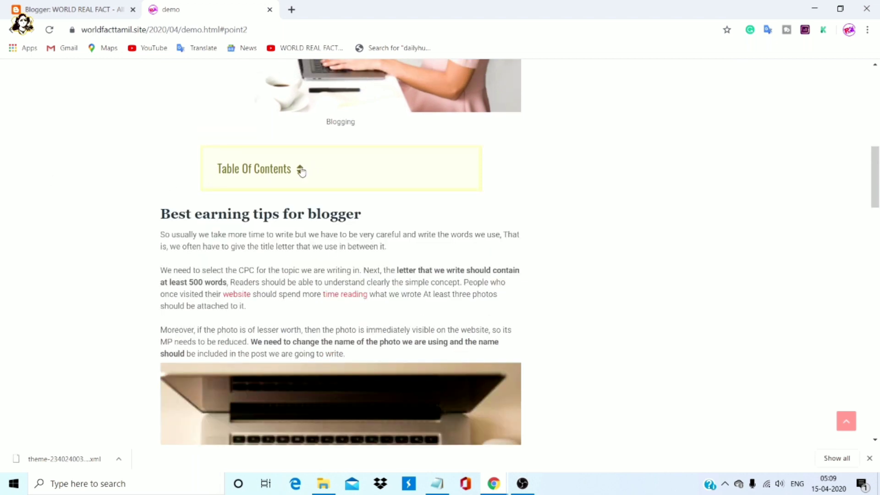
pyautogui.click(301, 170)
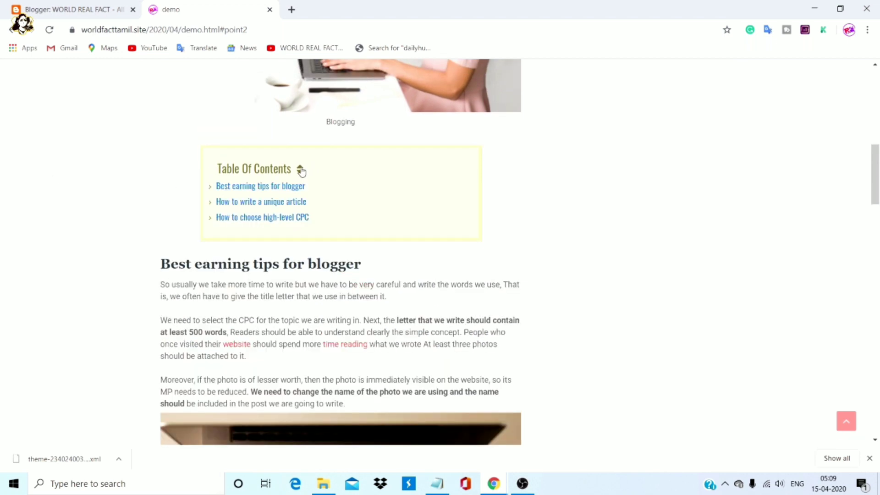
pyautogui.scroll(5, 131, 175)
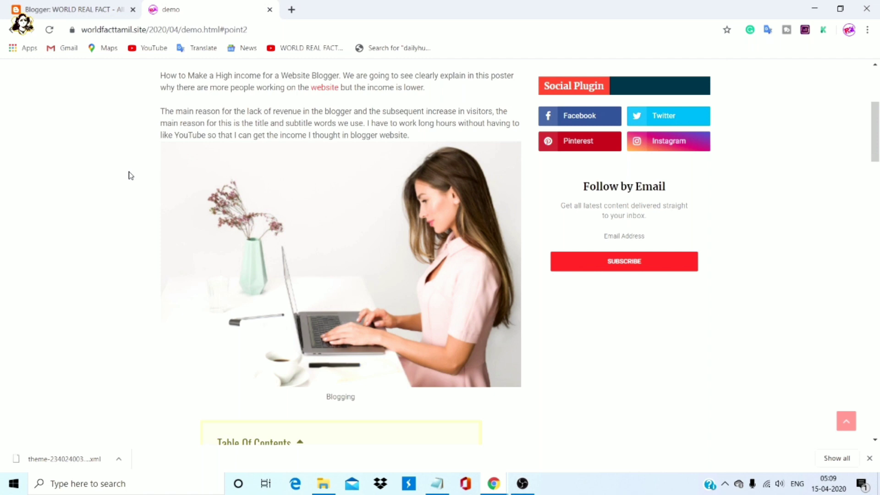
pyautogui.scroll(1, 130, 175)
pyautogui.scroll(-1, 130, 175)
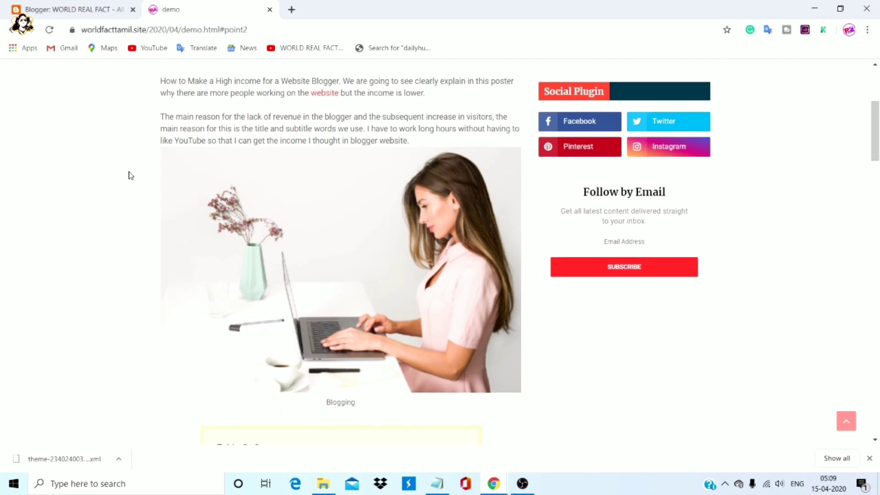
pyautogui.scroll(-5, 130, 175)
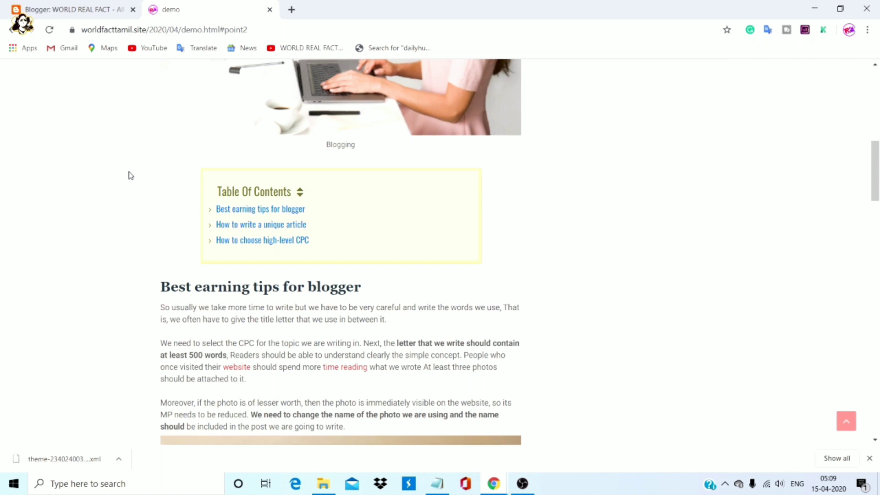
pyautogui.click(300, 192)
pyautogui.click(300, 193)
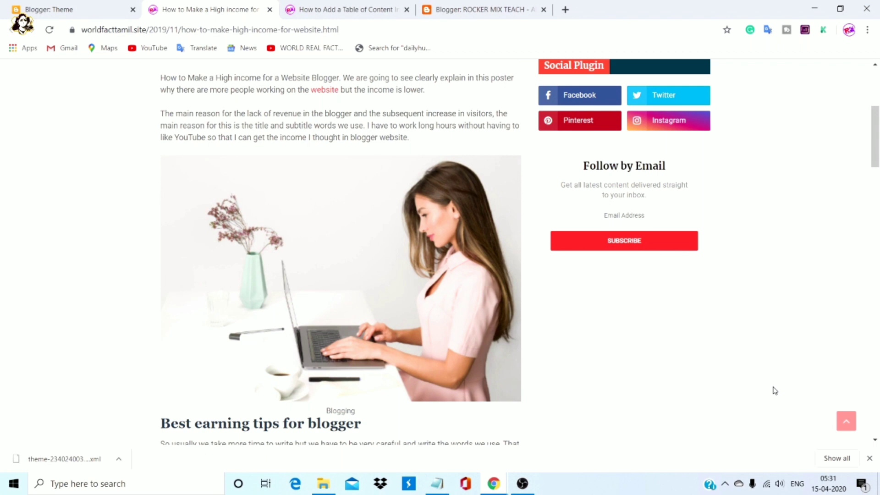
# Examine where the "Best earning tips for blogger" heading starts in the high-income website post
pyautogui.scroll(-4, 774, 390)
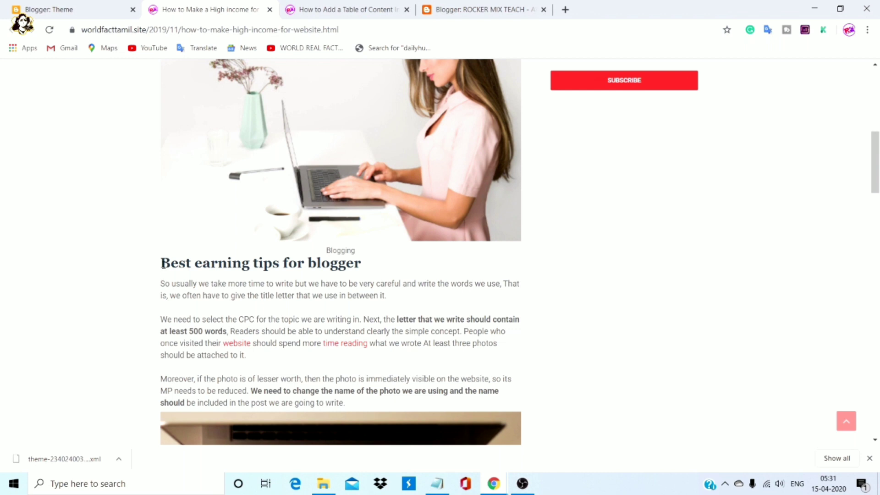
pyautogui.moveTo(162, 265); pyautogui.dragTo(371, 268)
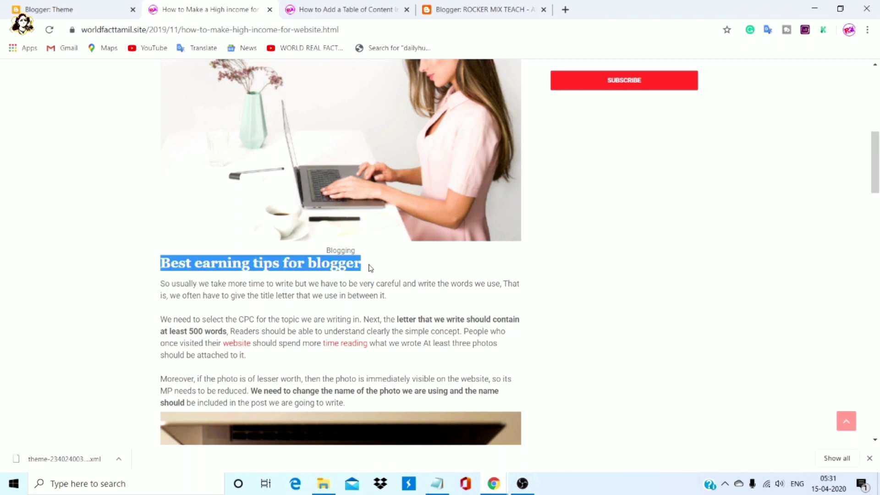
pyautogui.click(35, 266)
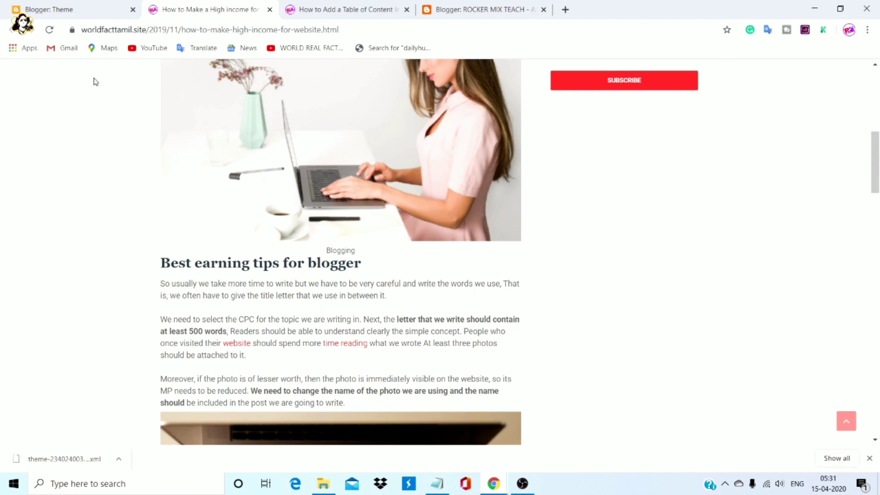
# Go to the blog's theme page in Blogger, view the theme Backup dialog, and dismiss it without downloading
pyautogui.click(90, 11)
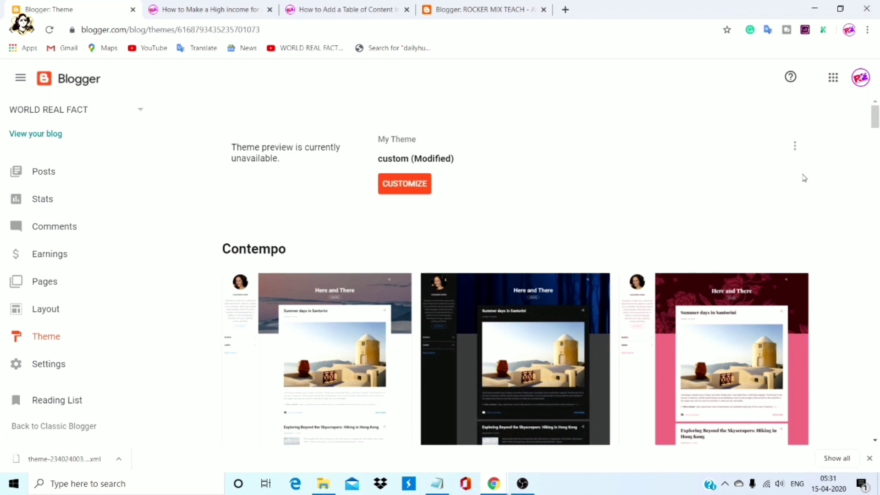
pyautogui.click(795, 149)
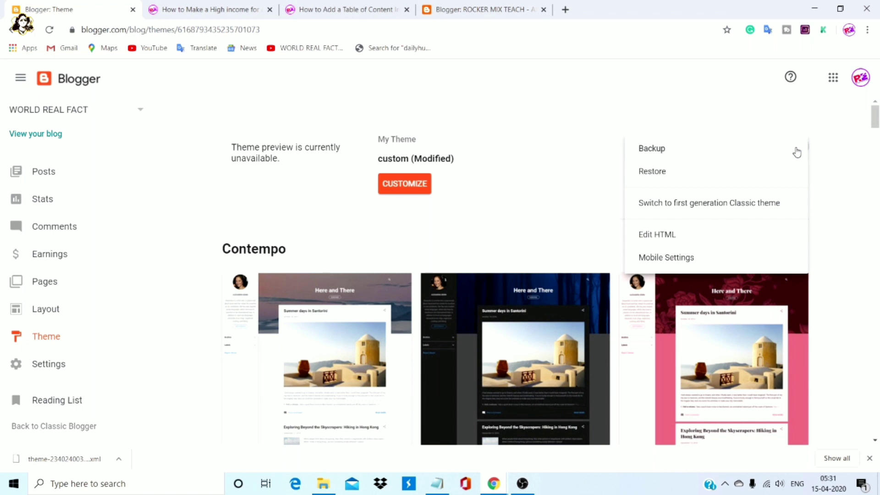
pyautogui.click(797, 151)
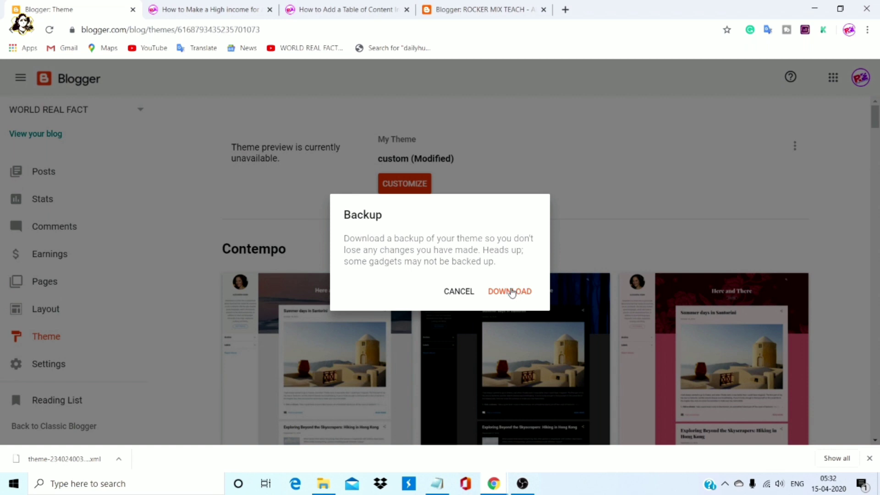
pyautogui.click(657, 145)
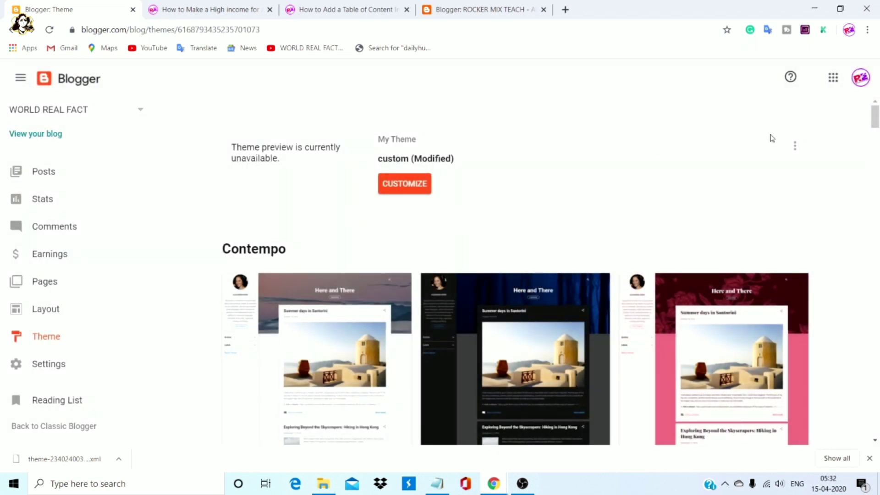
# View the theme Restore dialog and dismiss it without uploading a file
pyautogui.click(795, 145)
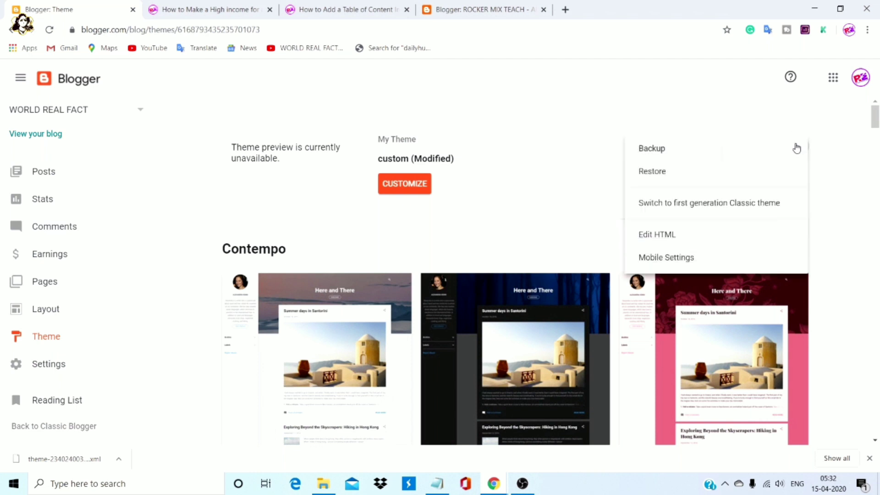
pyautogui.click(742, 171)
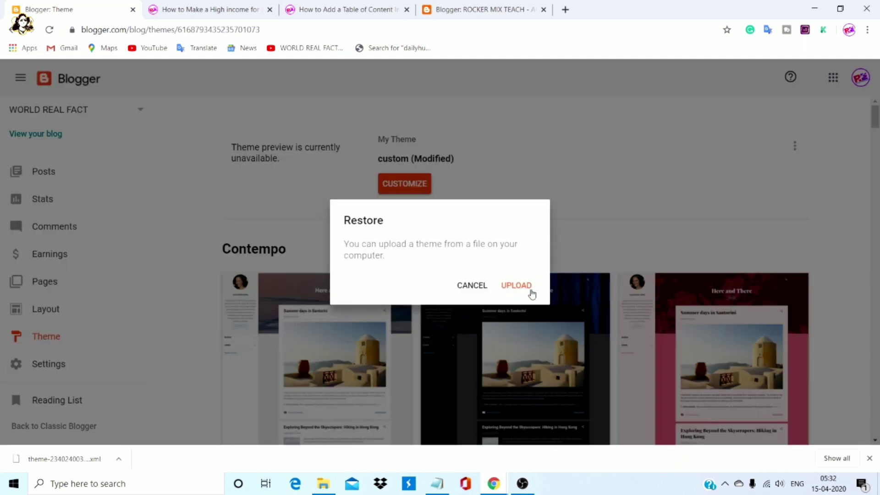
pyautogui.click(617, 155)
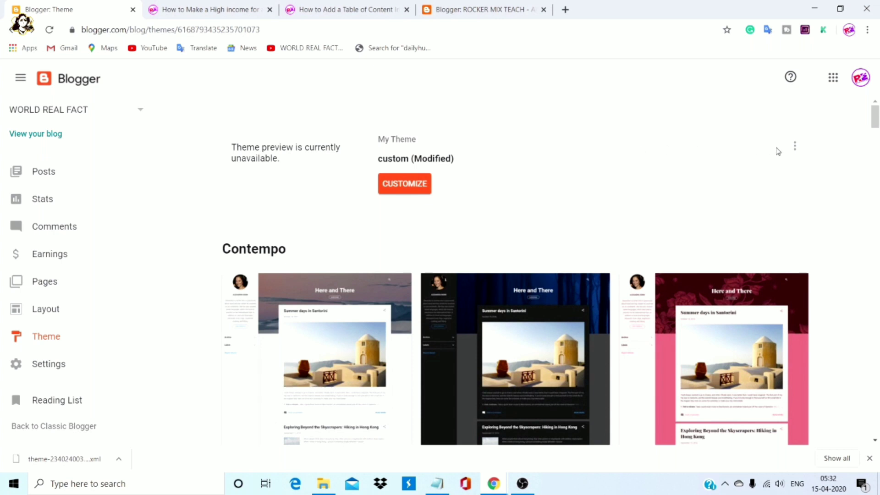
# Open the blog theme's HTML code for editing
pyautogui.click(794, 146)
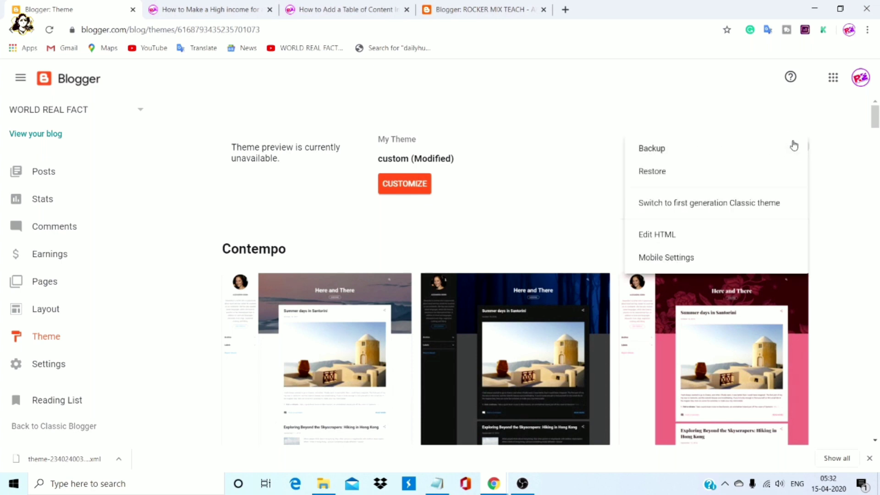
pyautogui.click(737, 236)
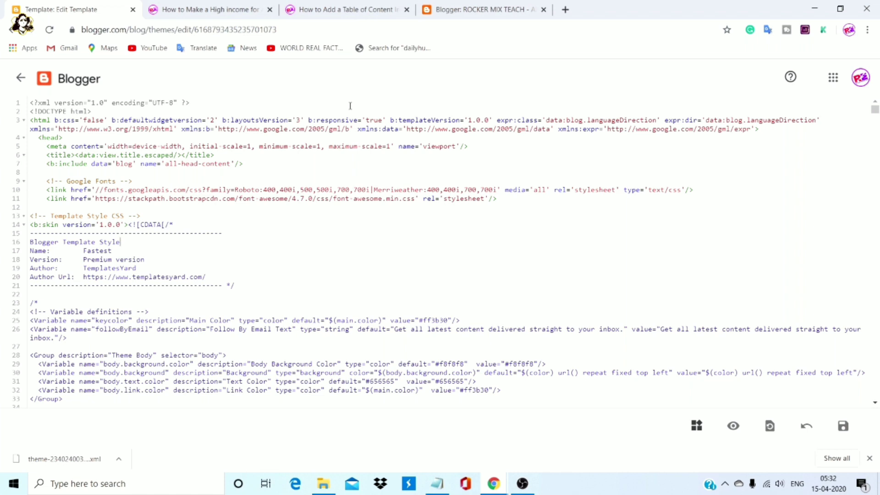
# Examine the four numbered code sections in the tutorial post on adding a table of contents
pyautogui.click(342, 11)
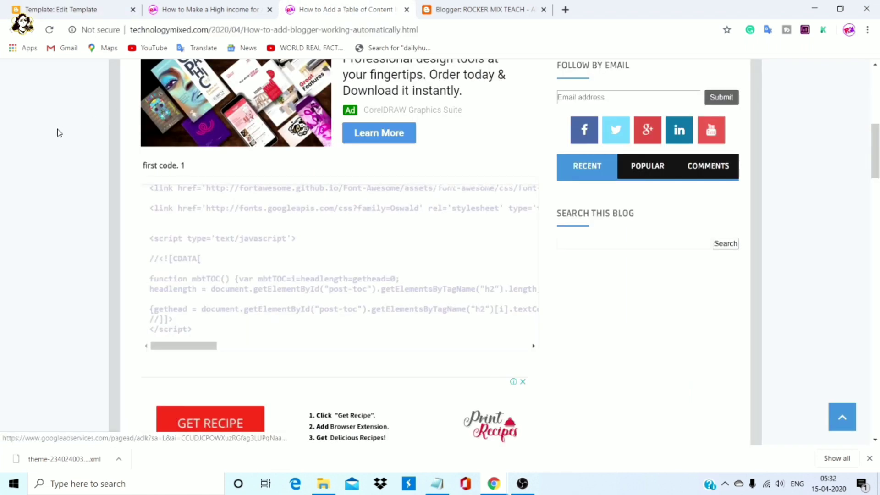
pyautogui.moveTo(184, 164); pyautogui.dragTo(65, 185)
pyautogui.click(65, 184)
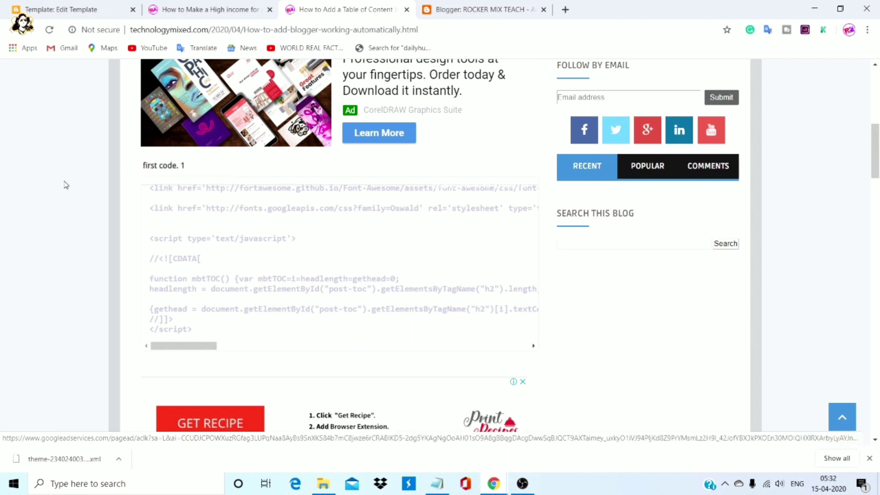
pyautogui.scroll(-7, 65, 184)
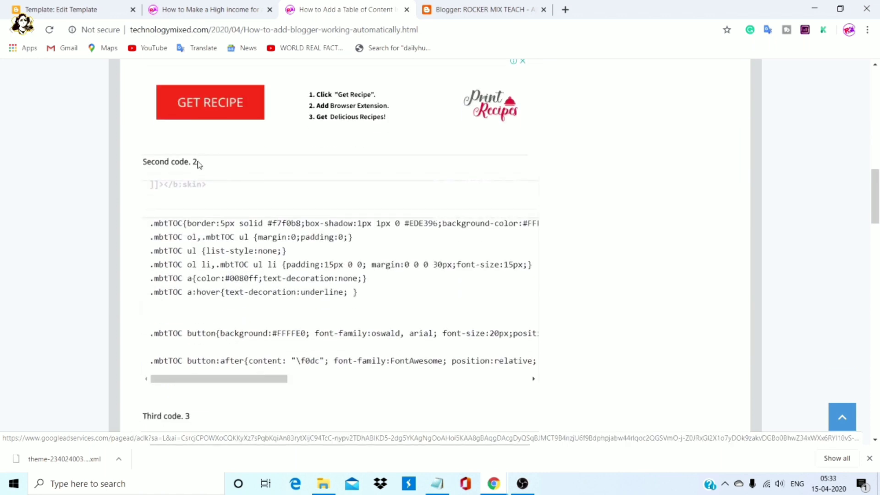
pyautogui.moveTo(197, 164); pyautogui.dragTo(139, 165)
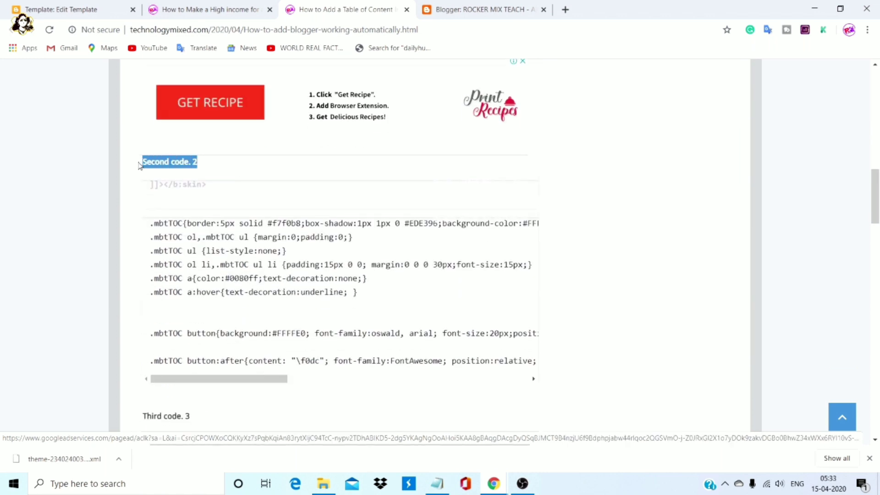
pyautogui.click(50, 179)
pyautogui.scroll(-6, 50, 179)
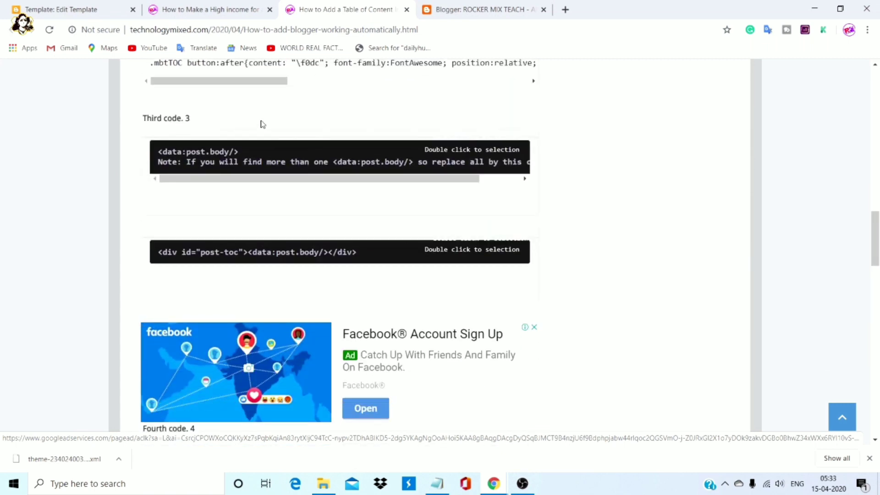
pyautogui.moveTo(191, 118); pyautogui.dragTo(136, 118)
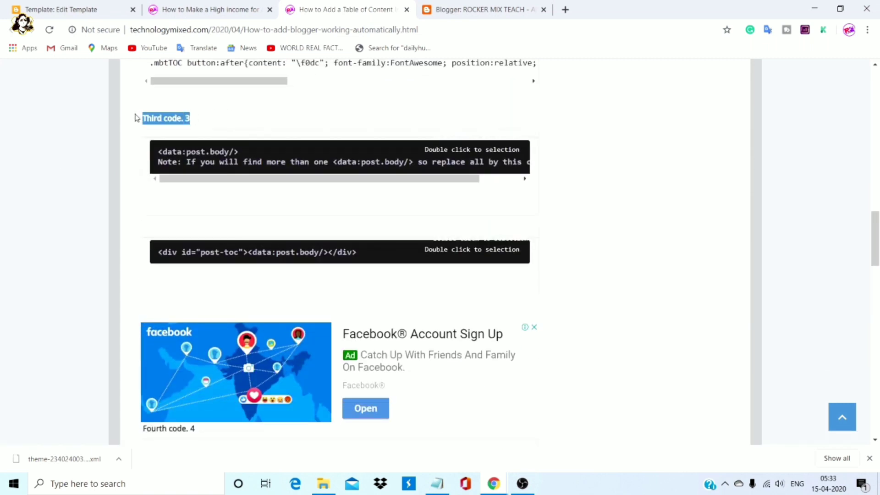
pyautogui.click(25, 145)
pyautogui.scroll(-5, 26, 146)
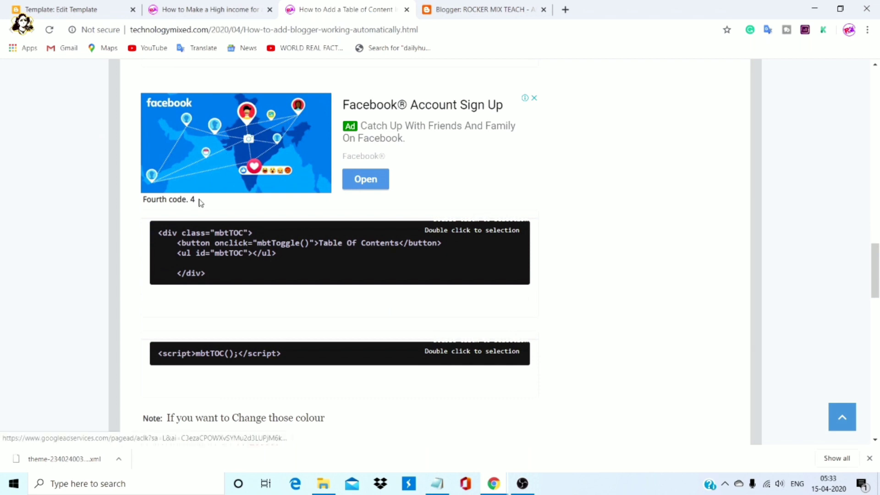
pyautogui.moveTo(200, 202); pyautogui.dragTo(109, 204)
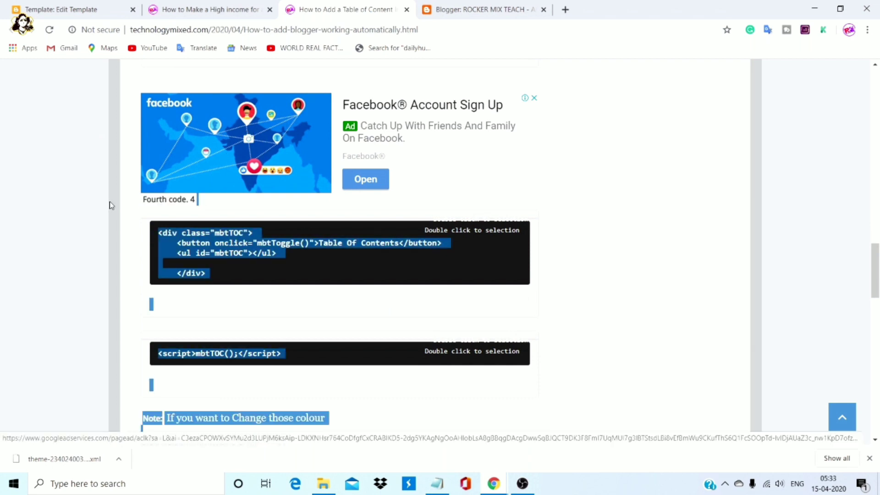
pyautogui.click(110, 202)
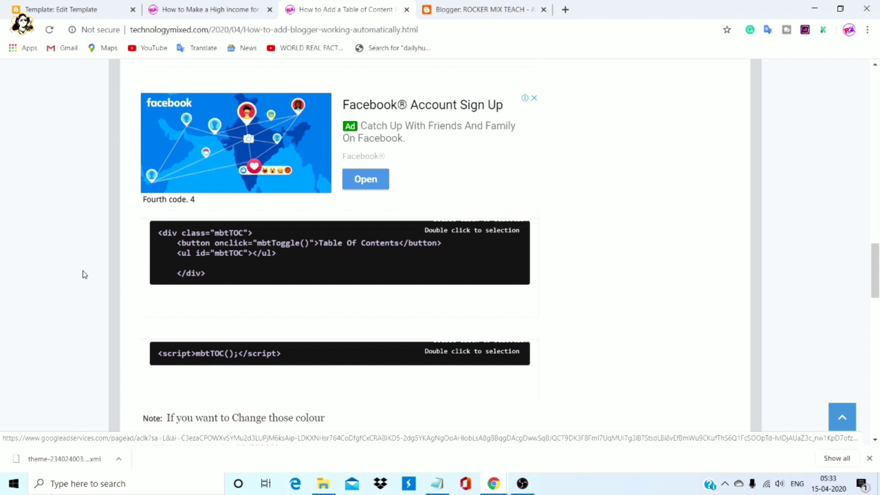
# Copy the whole first code block, with the stylesheet links and mbtTOC script, from the tutorial post
pyautogui.scroll(9, 54, 243)
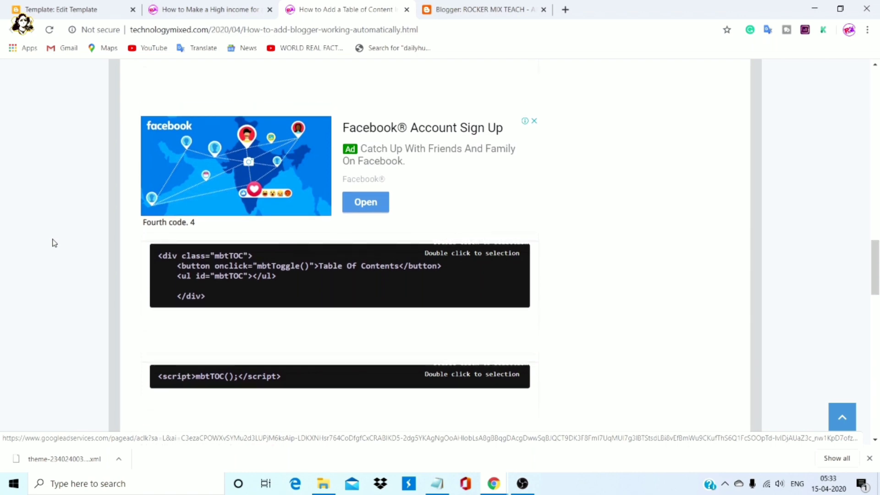
pyautogui.scroll(9, 54, 243)
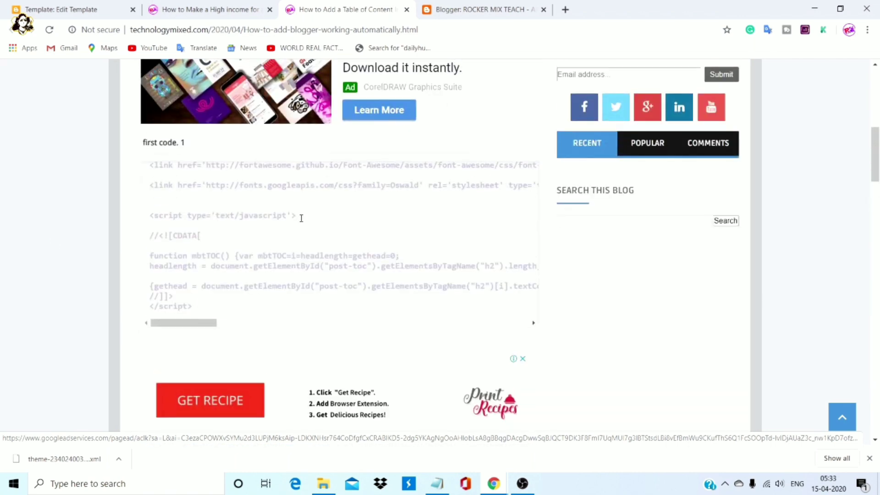
pyautogui.doubleClick(464, 169)
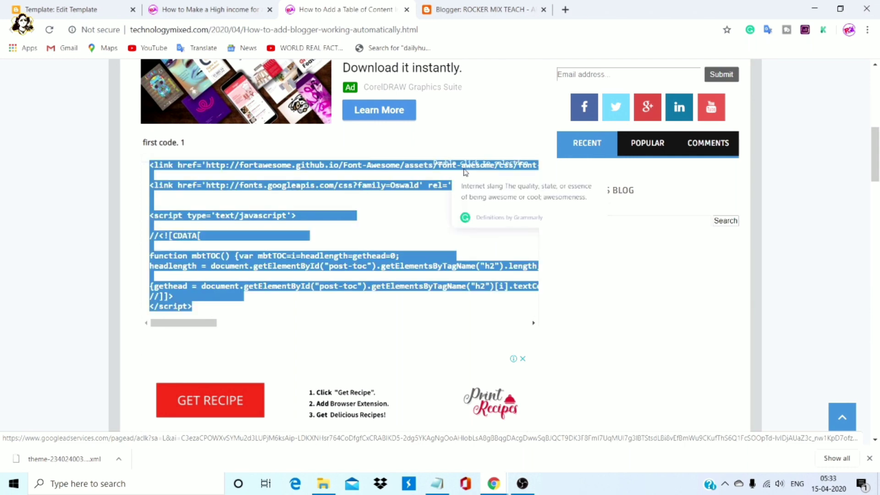
# Find </head> in the theme HTML and paste the first code on the empty line directly above it
pyautogui.click(91, 7)
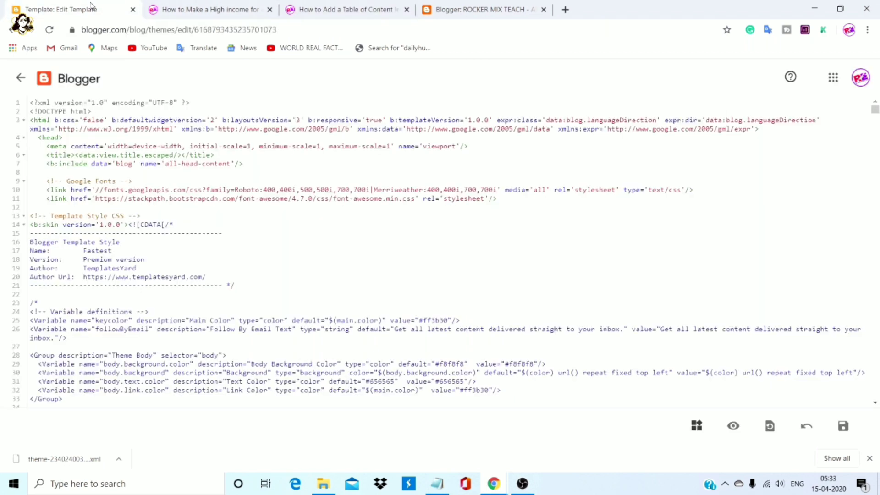
pyautogui.press('Down')
pyautogui.press('Down')
pyautogui.press('Down')
pyautogui.press('Down')
pyautogui.press('Down')
pyautogui.press('Down')
pyautogui.press('Down')
pyautogui.press('Down')
pyautogui.press('Down')
pyautogui.press('Down')
pyautogui.press('Down')
pyautogui.press('Down')
pyautogui.press('Down')
pyautogui.press('Down')
pyautogui.press('Down')
pyautogui.press('Down')
pyautogui.press('Down')
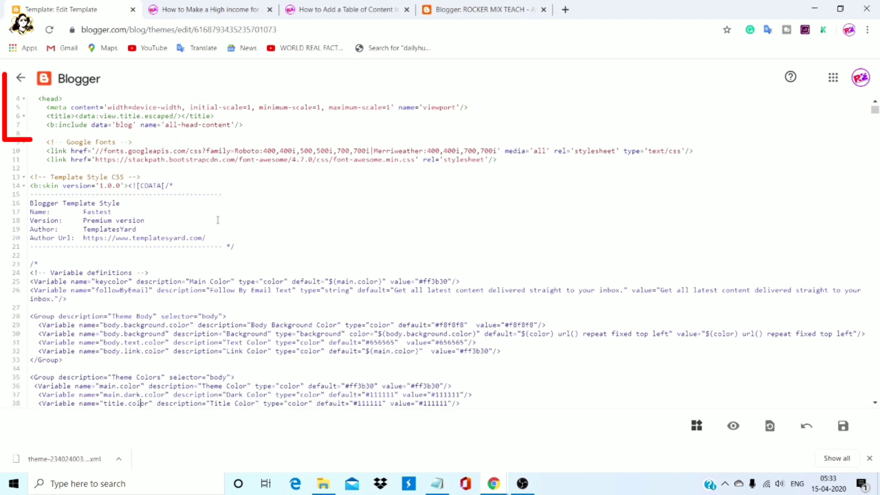
pyautogui.hotkey('ctrl', 'f')
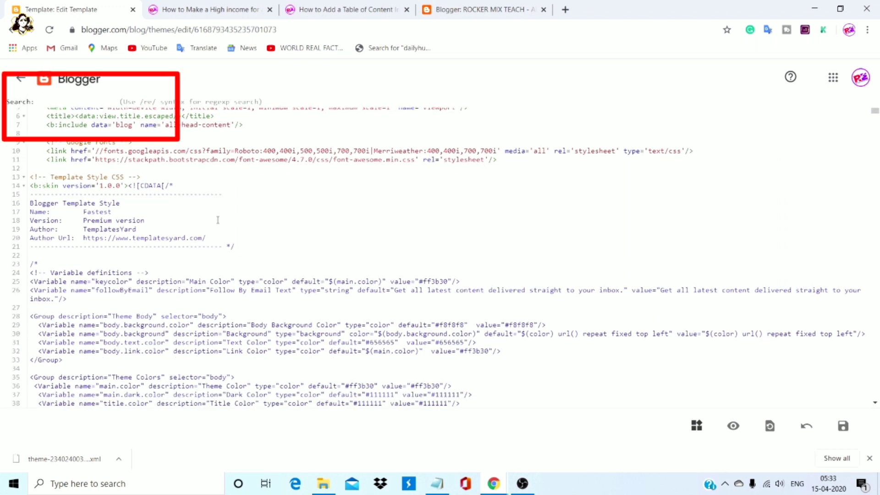
pyautogui.write('</')
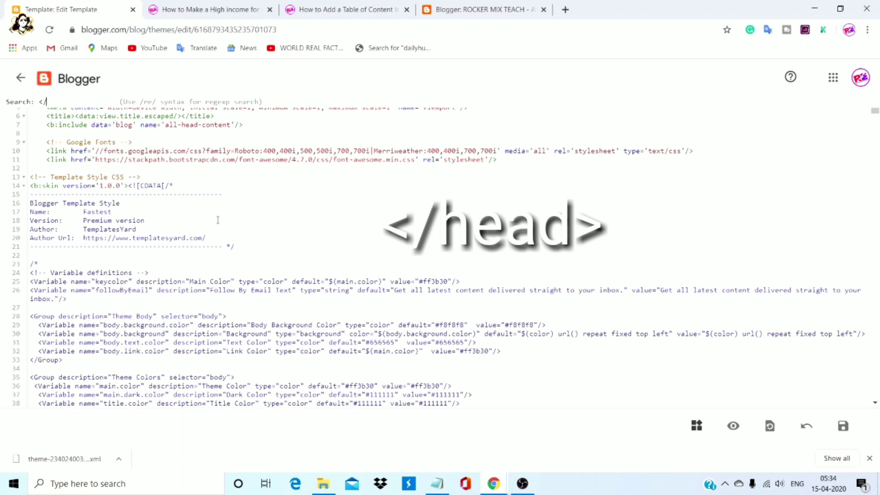
pyautogui.write('head>')
pyautogui.press('Return')
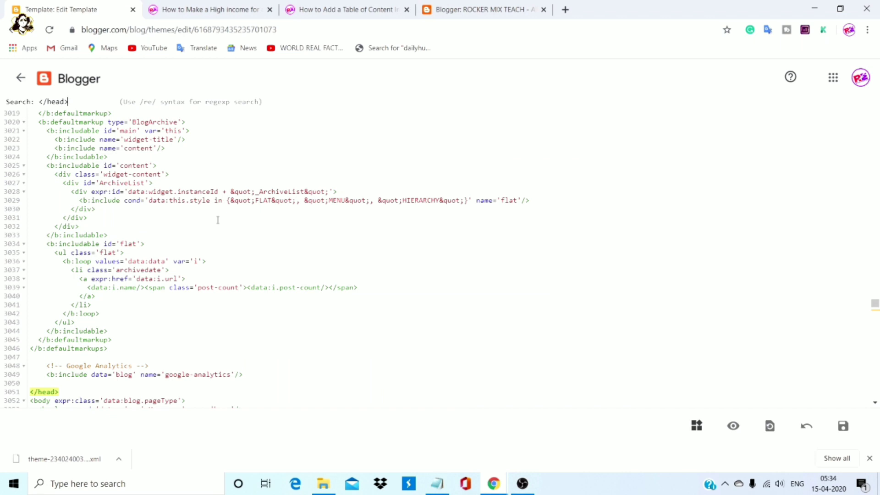
pyautogui.click(69, 383)
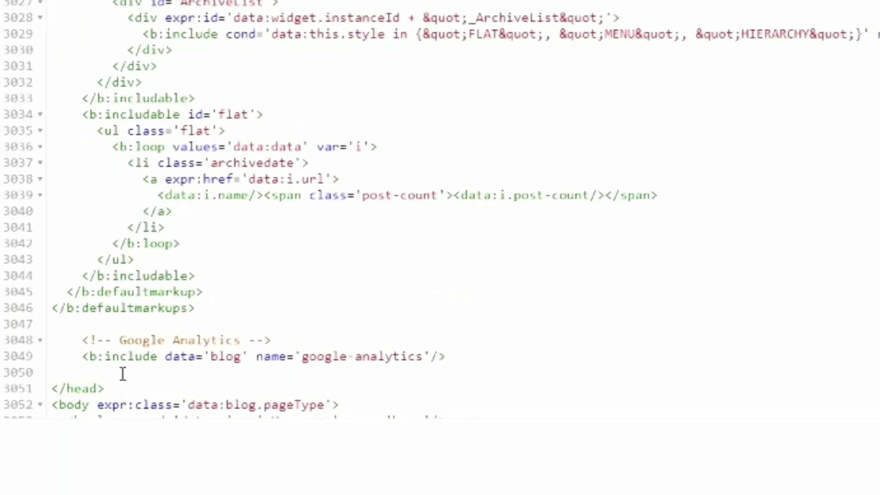
pyautogui.hotkey('ctrl', 'v')
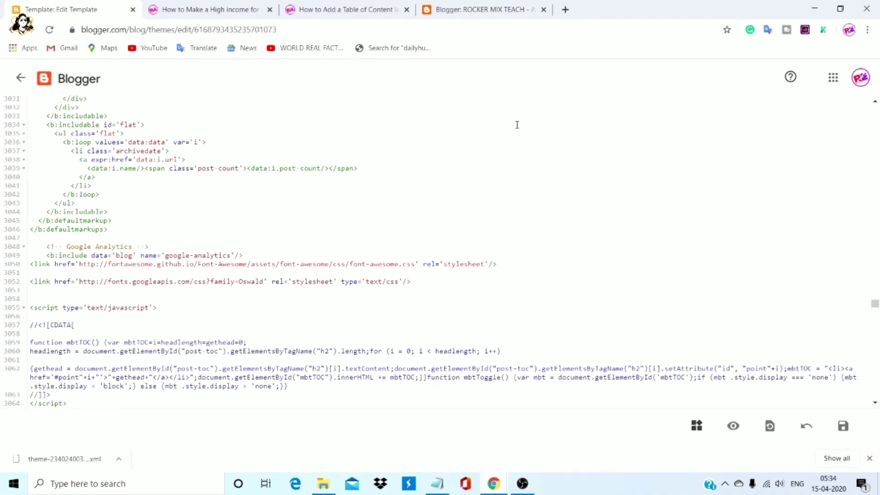
# Copy the ]]></b:skin> tag from the second code section of the tutorial post
pyautogui.click(369, 9)
pyautogui.click(55, 294)
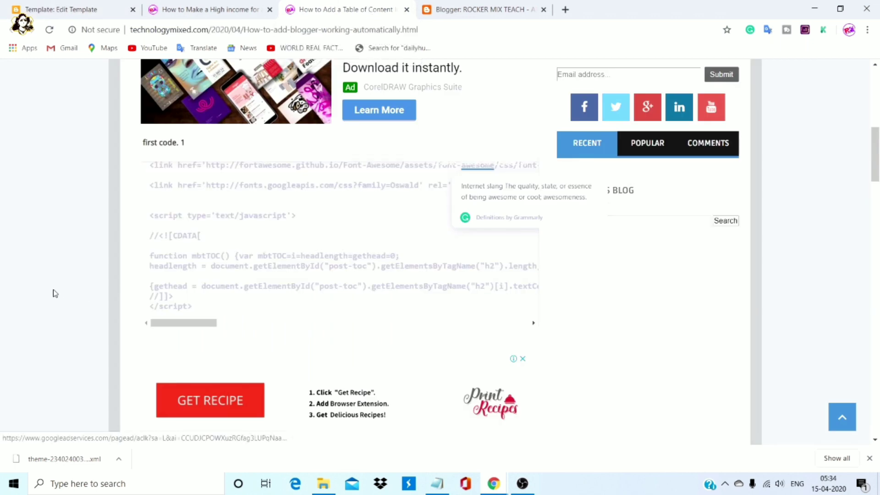
pyautogui.scroll(-1, 55, 293)
pyautogui.scroll(-5, 55, 294)
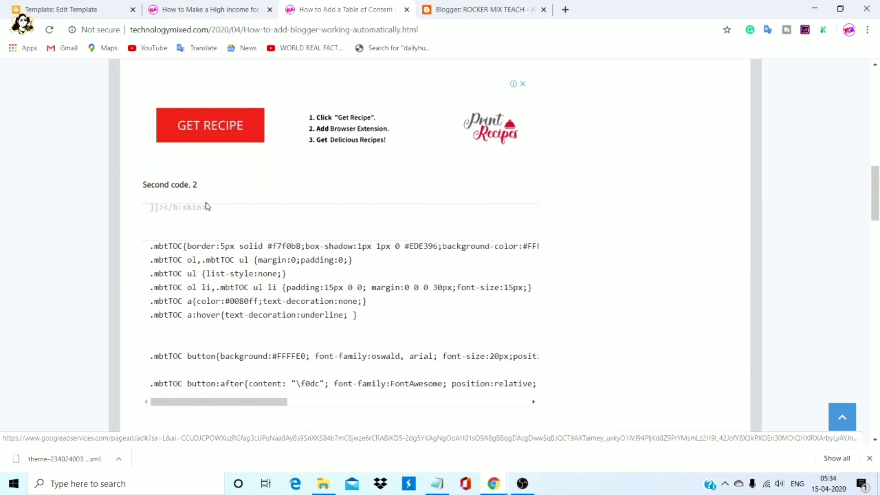
pyautogui.tripleClick(500, 207)
pyautogui.hotkey('ctrl', 'c')
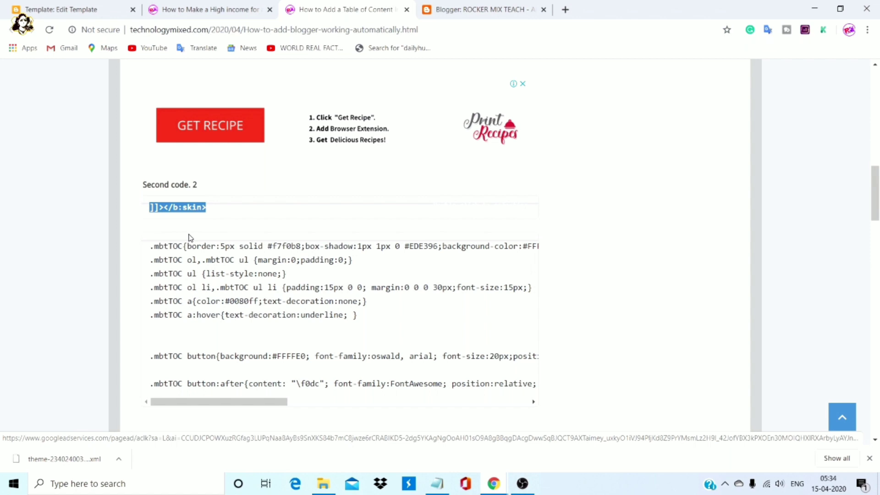
# Search the theme HTML for the copied ]]></b:skin> tag
pyautogui.click(108, 13)
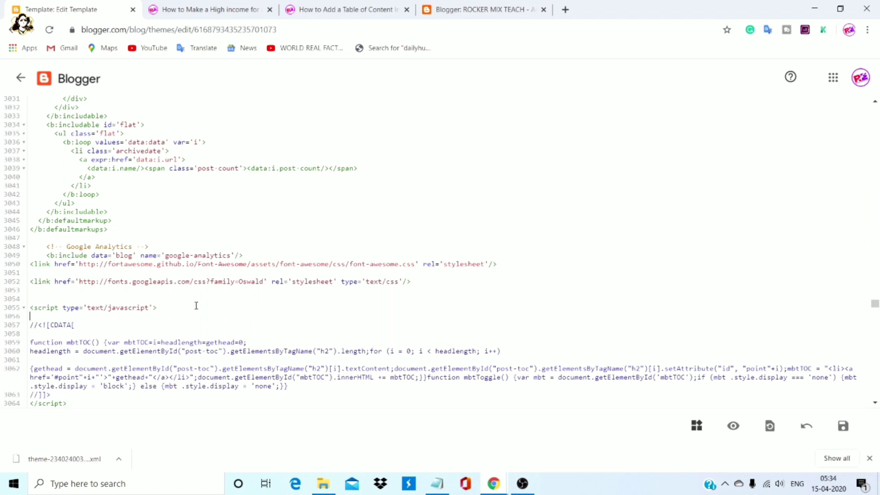
pyautogui.press('Down')
pyautogui.press('Down')
pyautogui.press('Down')
pyautogui.press('Down')
pyautogui.press('Down')
pyautogui.hotkey('ctrl', 'f')
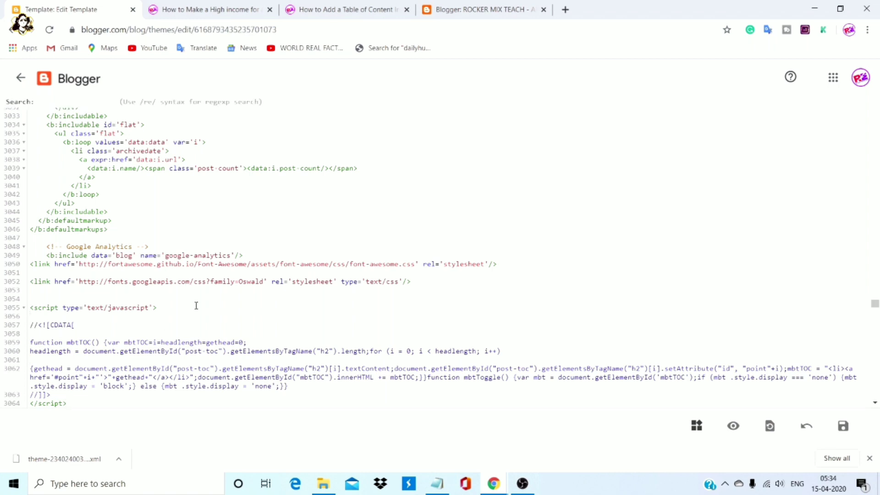
pyautogui.hotkey('ctrl', 'v')
pyautogui.press('Return')
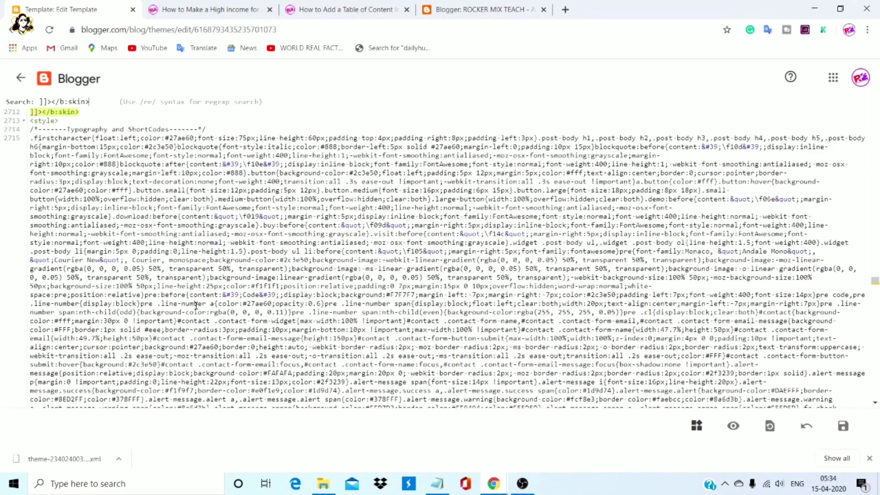
# Insert a new empty line directly above ]]></b:skin> in the theme HTML
pyautogui.click(84, 112)
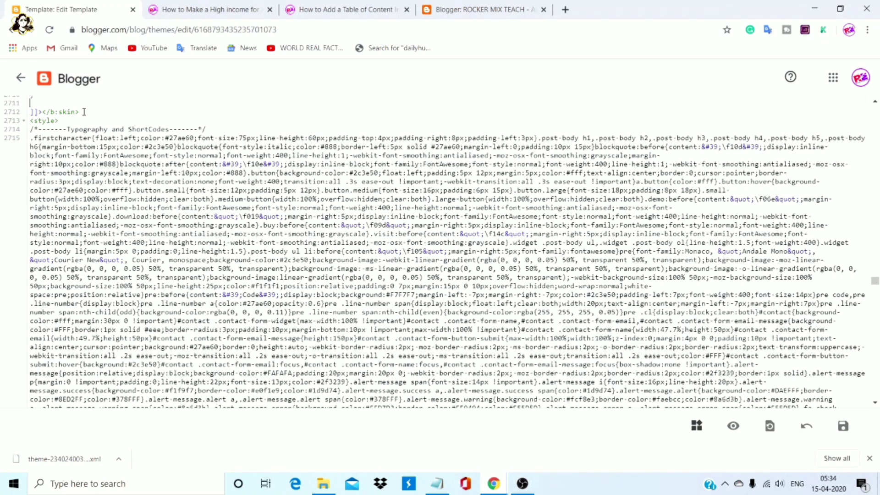
pyautogui.scroll(2, 84, 111)
pyautogui.press('Down')
pyautogui.press('Down')
pyautogui.press('Down')
pyautogui.press('Down')
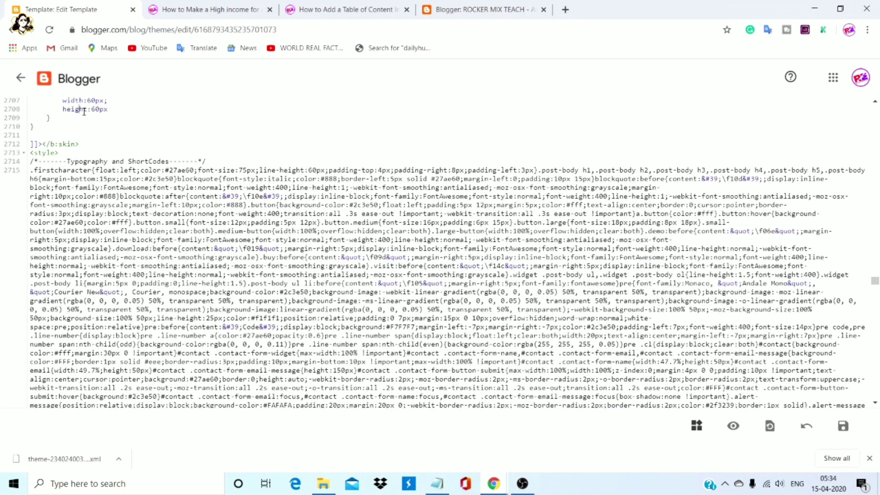
pyautogui.press('Return')
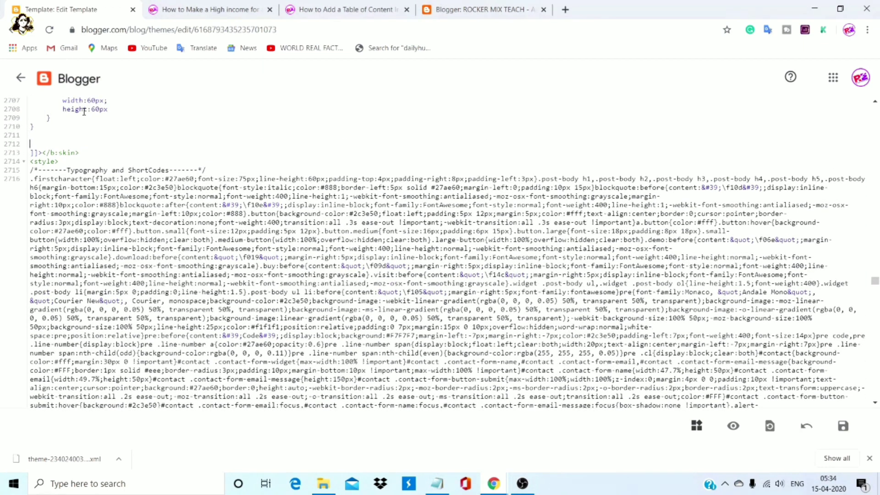
# Copy the .mbtTOC CSS from the tutorial's second code section and paste it on the empty line above ]]></b:skin>
pyautogui.click(315, 11)
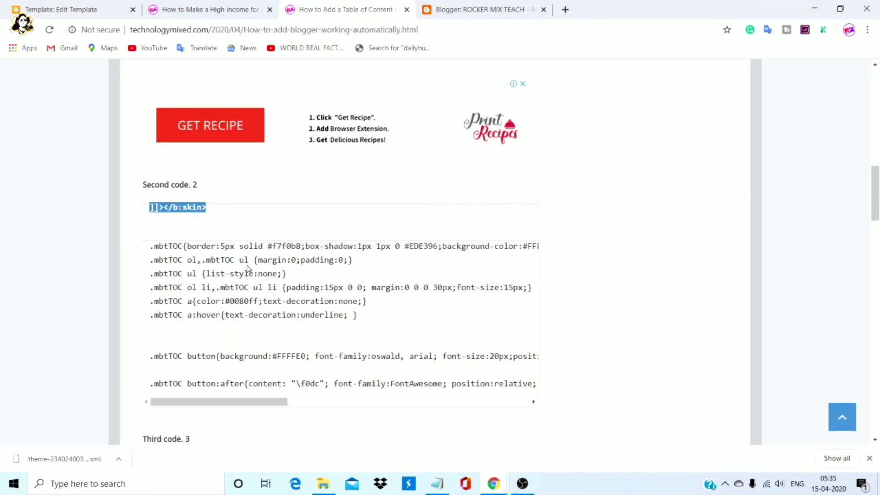
pyautogui.doubleClick(313, 267)
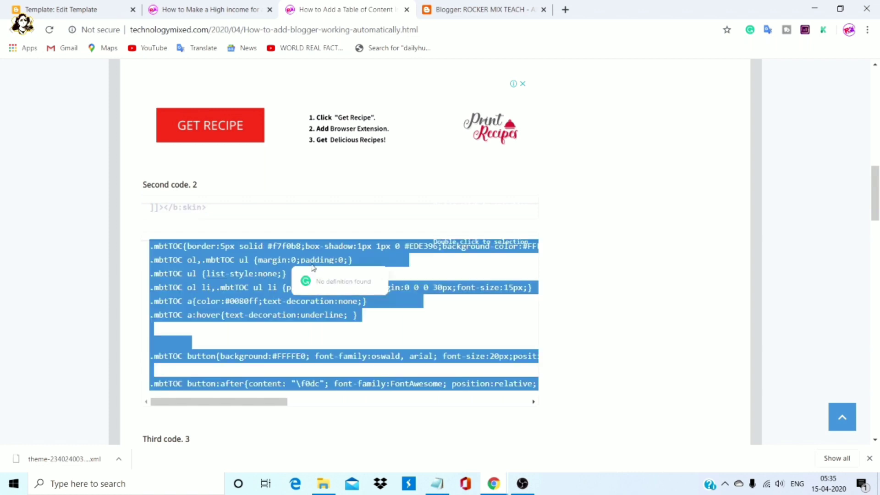
pyautogui.click(60, 14)
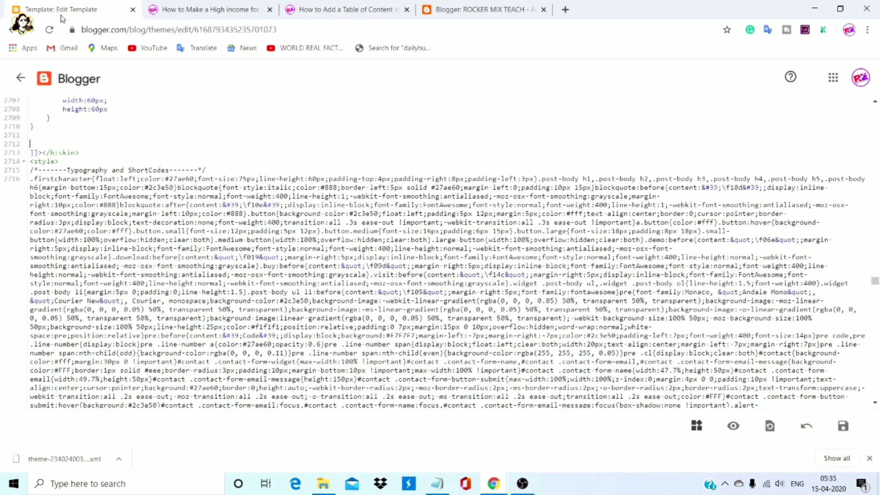
pyautogui.click(33, 143)
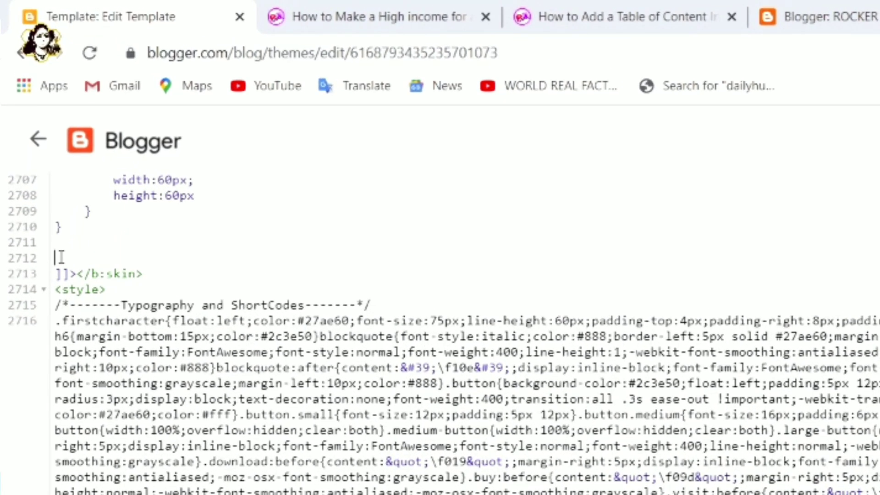
pyautogui.hotkey('ctrl', 'v')
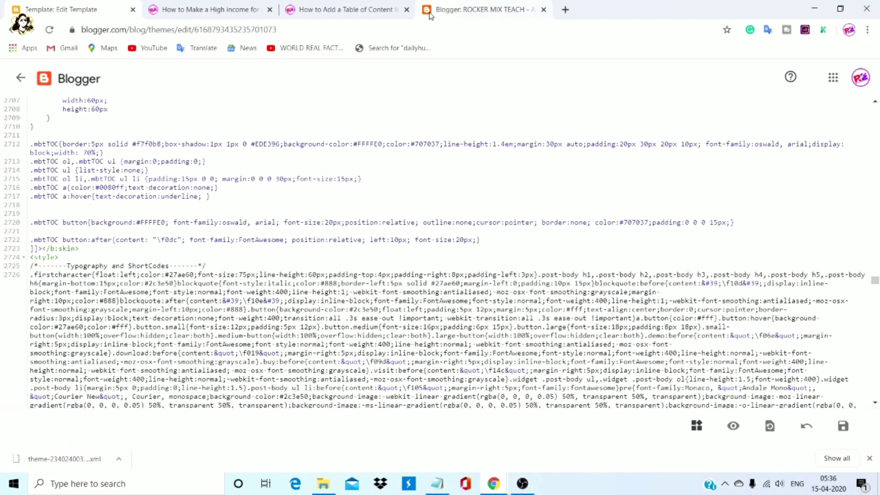
# Copy <data:post.body/> from the tutorial's third code section and search the theme HTML for it
pyautogui.click(352, 9)
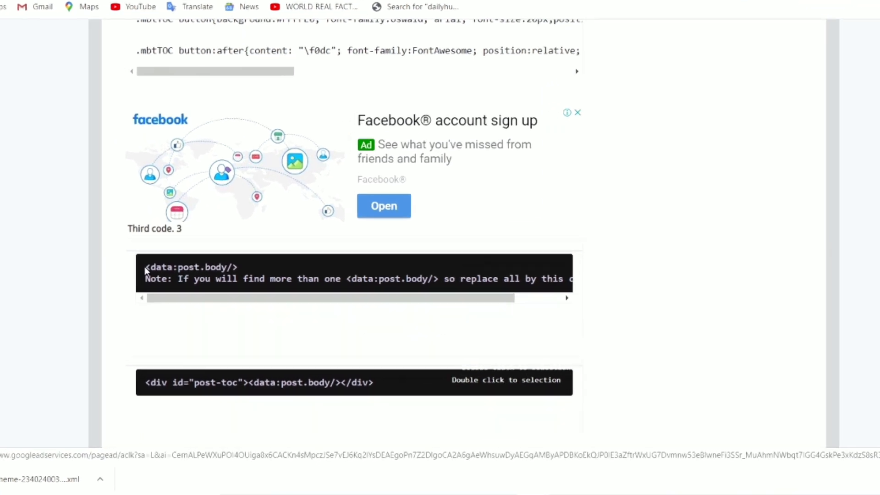
pyautogui.moveTo(111, 248); pyautogui.dragTo(234, 248)
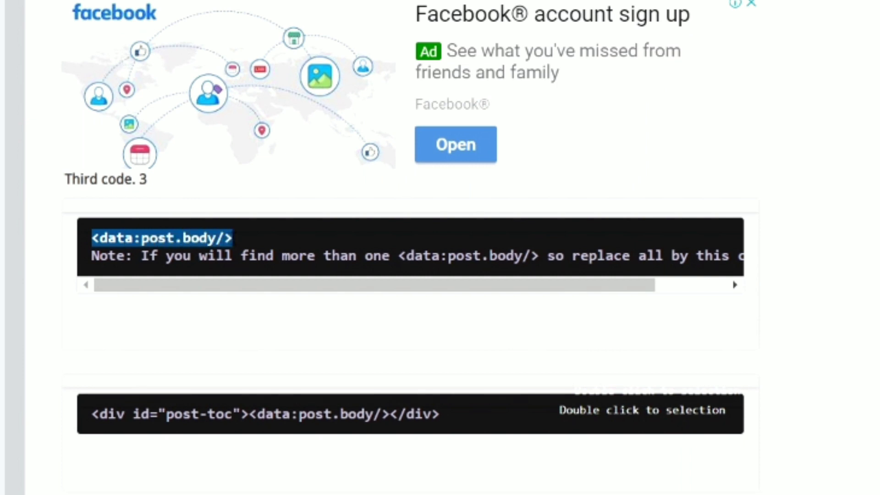
pyautogui.click(82, 10)
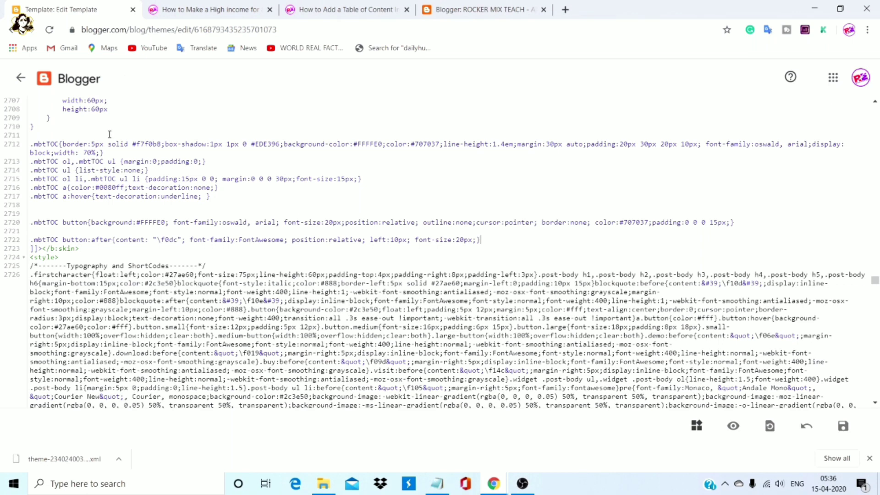
pyautogui.hotkey('ctrl', 'f')
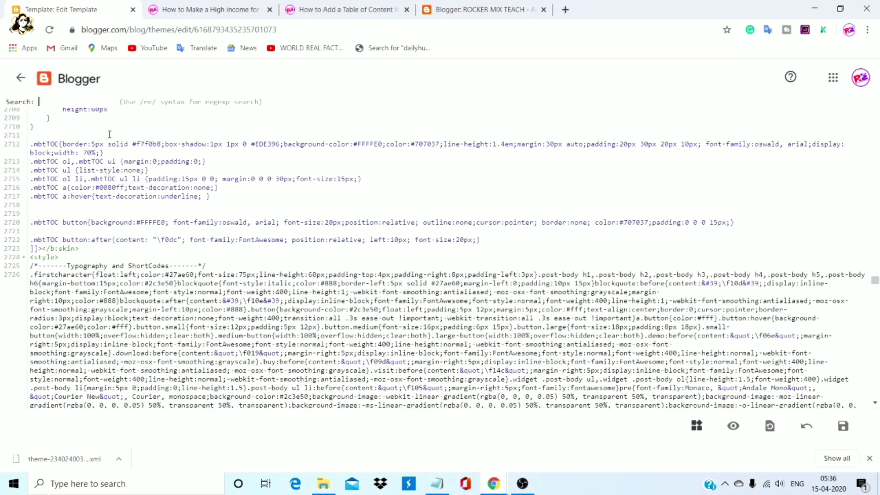
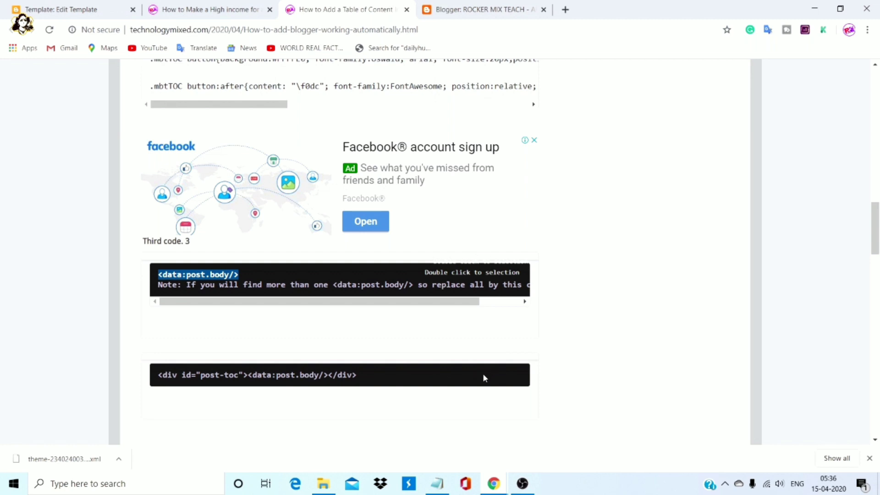
# Replace <data:post.body/> in the theme's postBody block with the tutorial's <div id="post-toc"><data:post.body/></div> and save the theme
pyautogui.doubleClick(483, 373)
pyautogui.hotkey('ctrl', 'c')
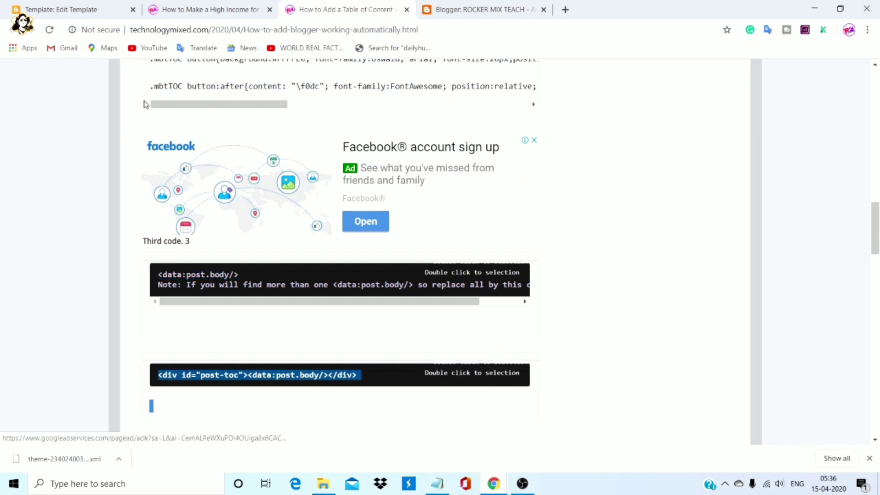
pyautogui.click(82, 5)
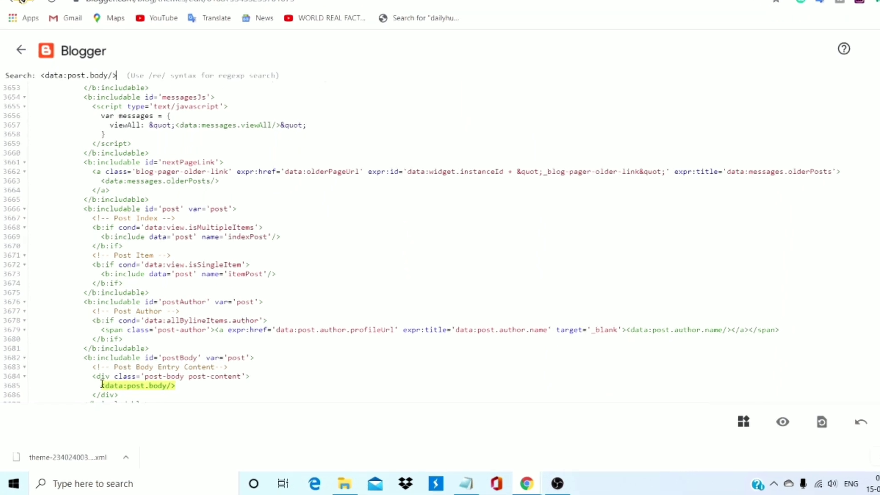
pyautogui.moveTo(152, 338); pyautogui.dragTo(264, 345)
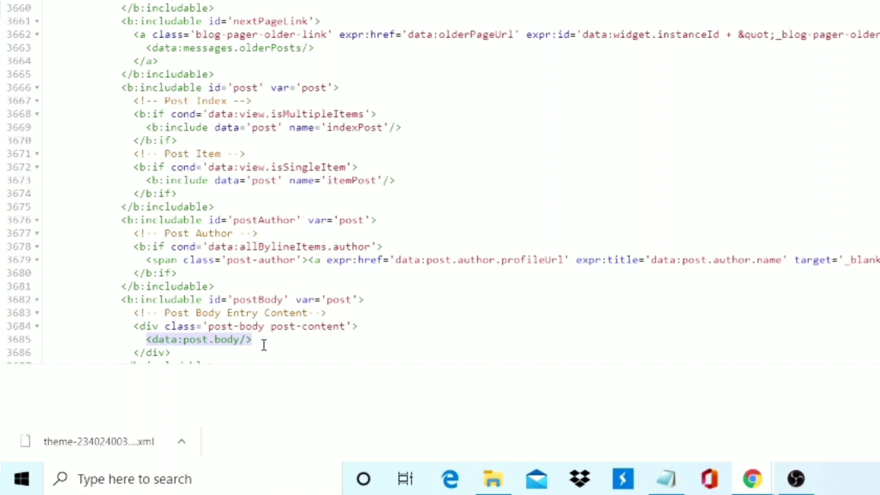
pyautogui.hotkey('ctrl', 'v')
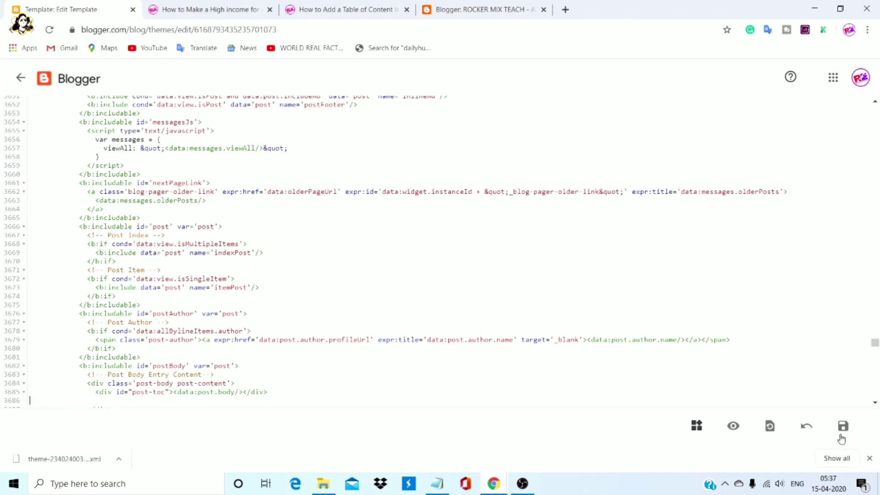
pyautogui.click(842, 434)
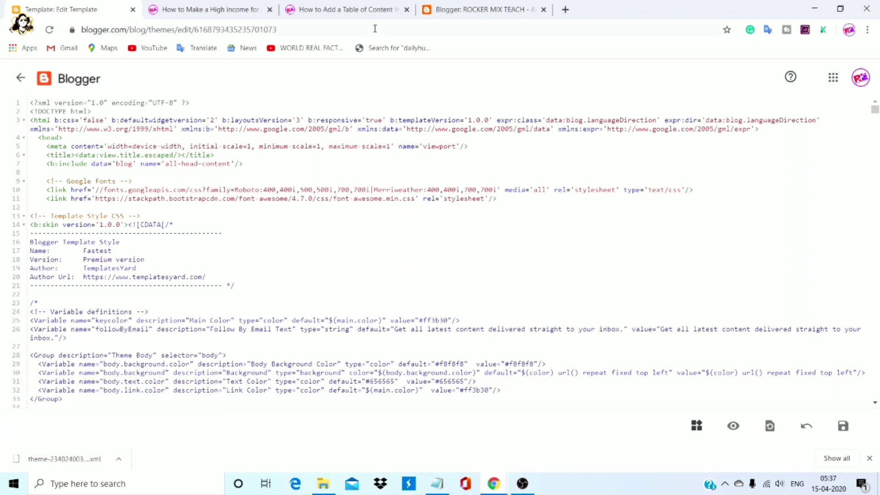
# Copy <data:post.body/> from the tutorial again and search the saved theme HTML for further occurrences
pyautogui.click(369, 14)
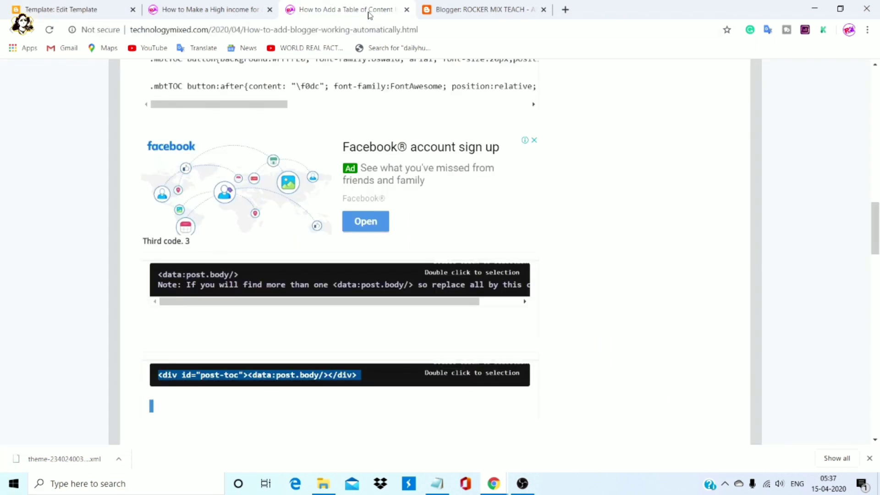
pyautogui.click(117, 272)
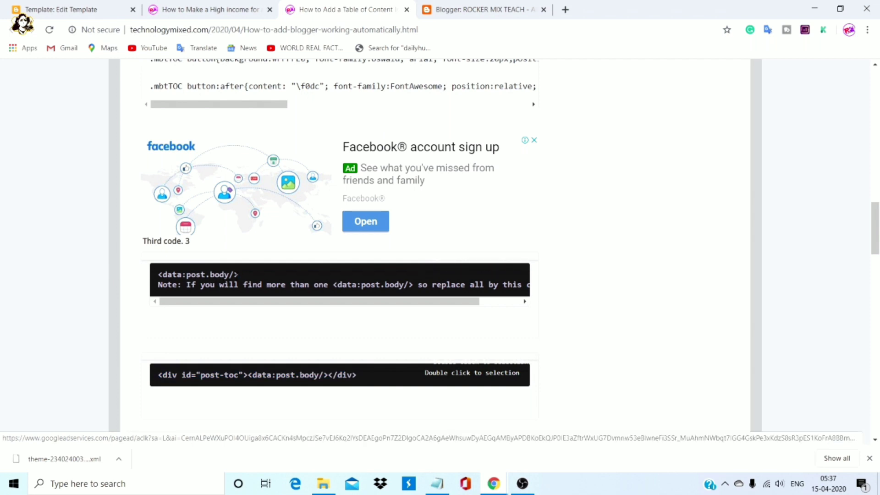
pyautogui.moveTo(237, 274); pyautogui.dragTo(159, 274)
pyautogui.hotkey('ctrl', 'c')
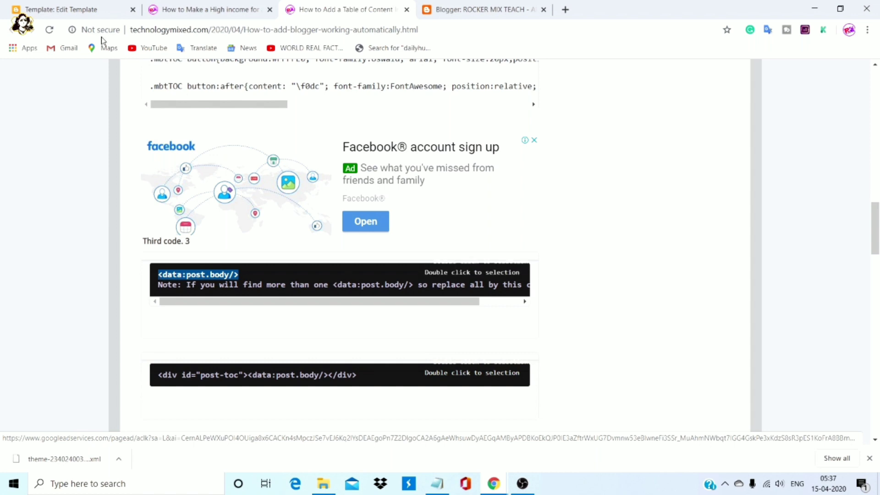
pyautogui.click(90, 9)
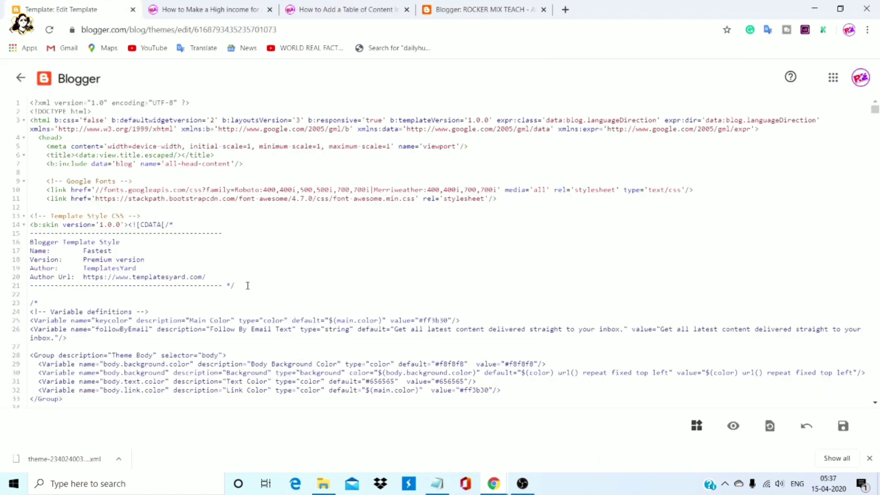
pyautogui.scroll(-3, 267, 326)
pyautogui.scroll(-1, 267, 326)
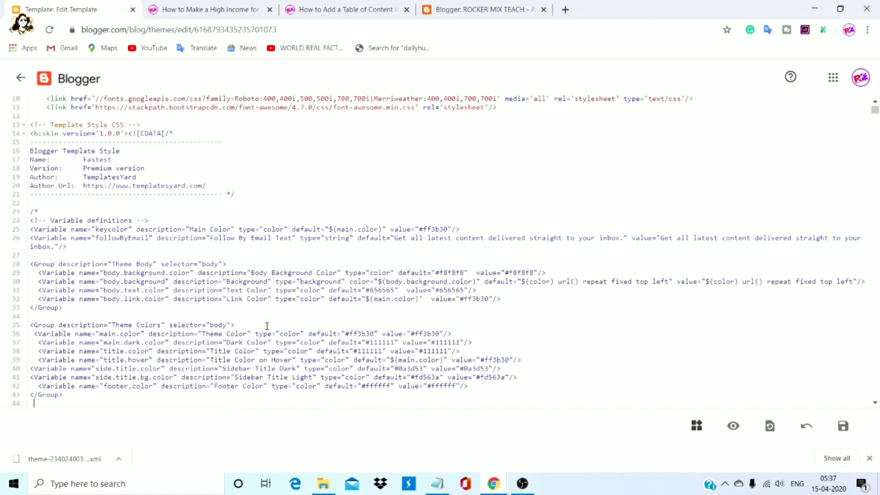
pyautogui.hotkey('ctrl', 'f')
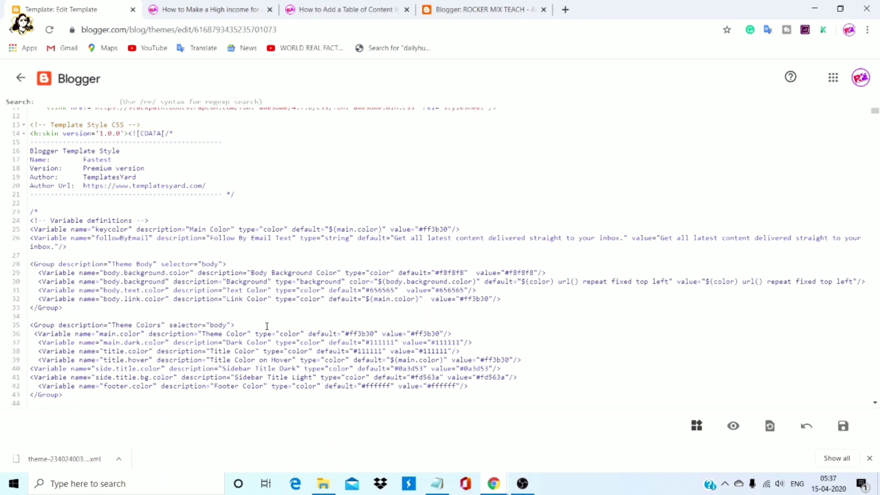
pyautogui.hotkey('ctrl', 'v')
pyautogui.press('Return')
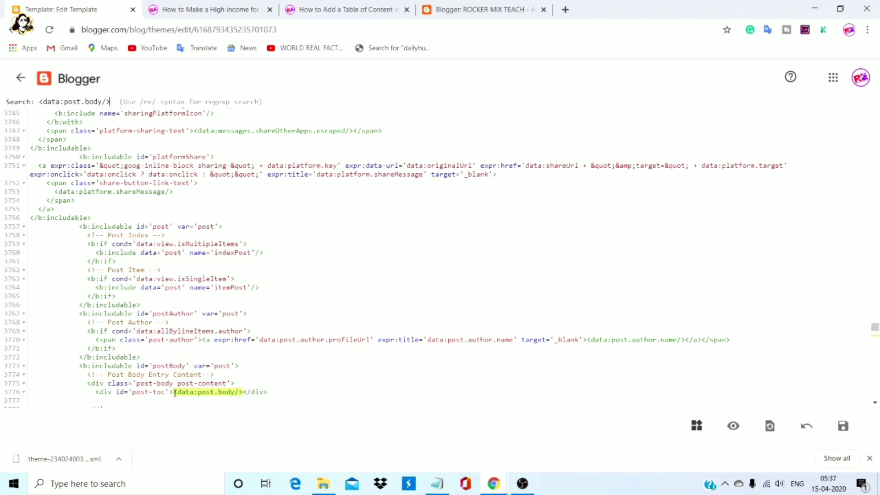
# Paste the tutorial's <div id="post-toc"><data:post.body/></div> over the <data:post.body/> on line 3776 and save the theme
pyautogui.click(344, 5)
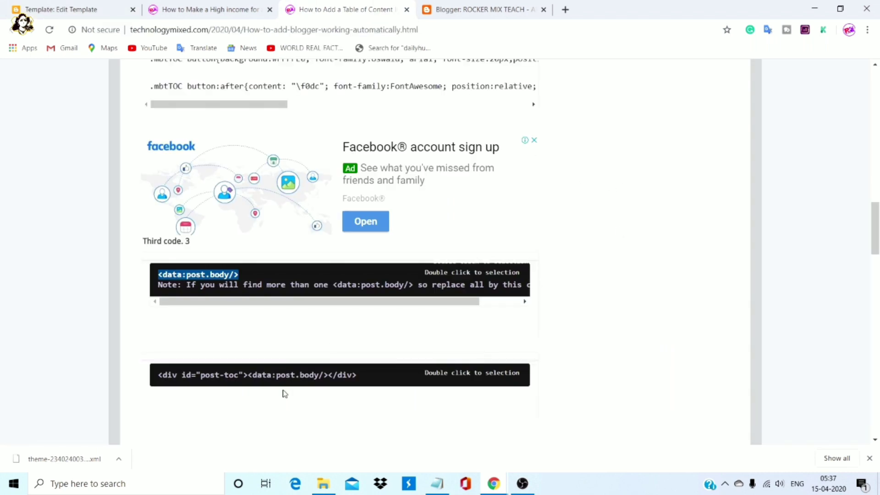
pyautogui.doubleClick(287, 376)
pyautogui.tripleClick(287, 376)
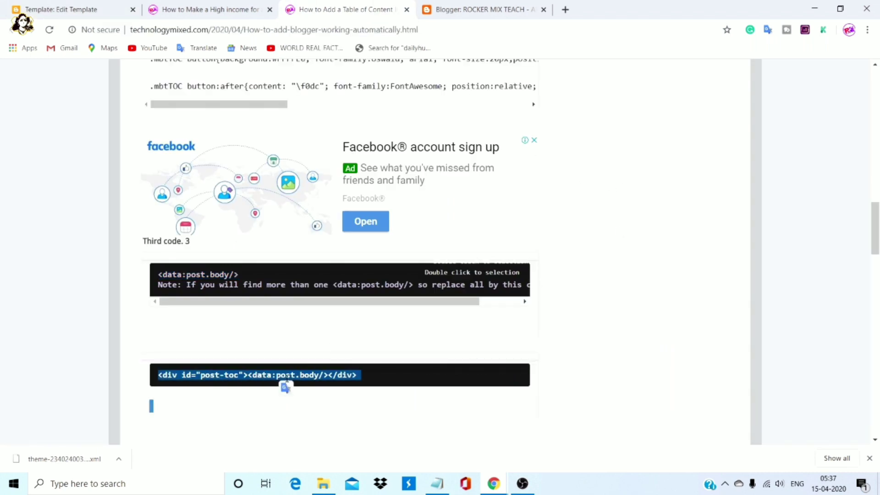
pyautogui.click(80, 15)
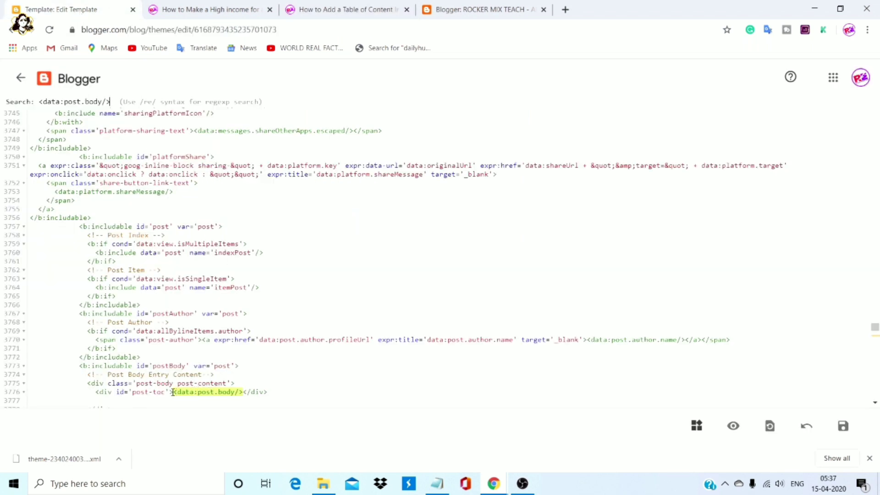
pyautogui.press('Escape')
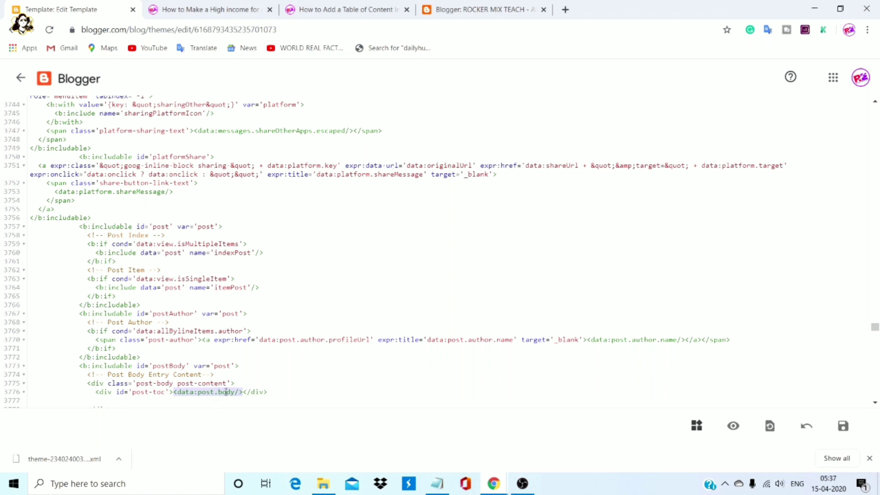
pyautogui.click(173, 392)
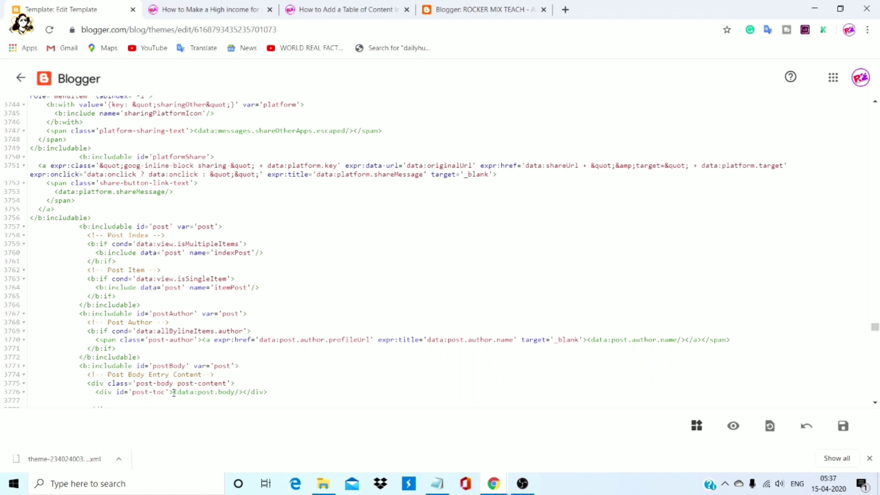
pyautogui.moveTo(174, 393); pyautogui.dragTo(237, 393)
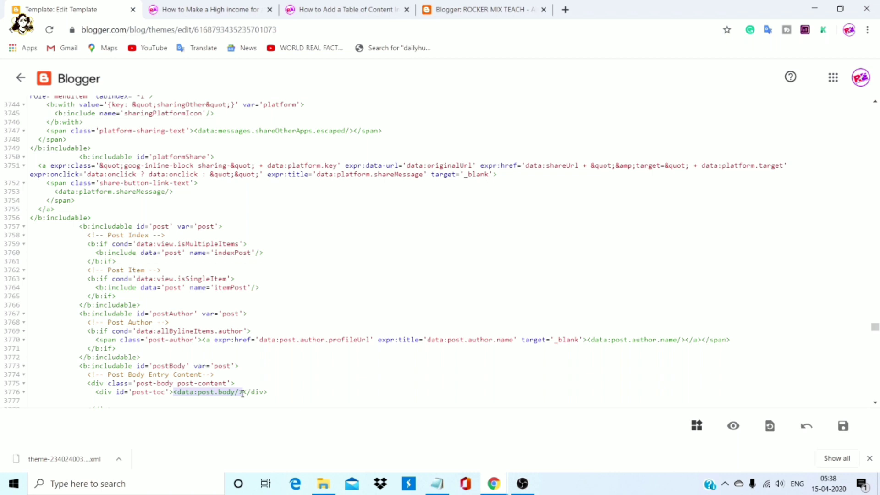
pyautogui.write('<div id="post-toc"><data:post.body/></div>')
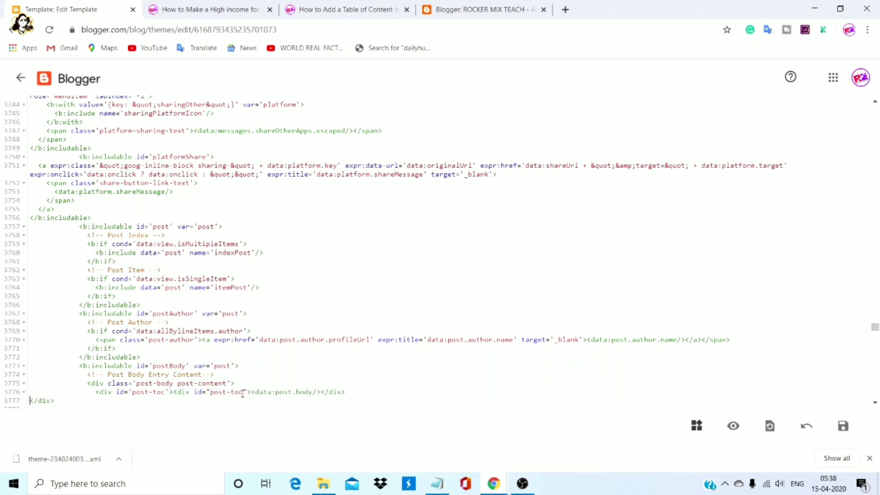
pyautogui.click(842, 426)
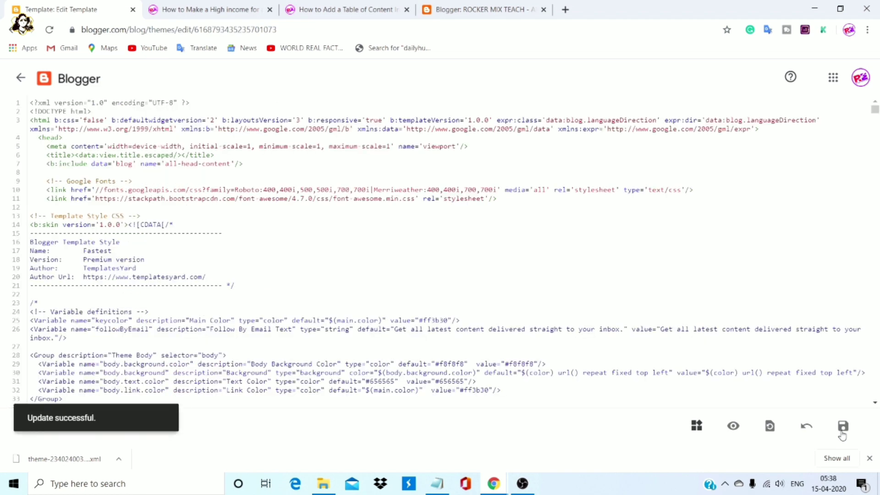
# Look over the published post "How to Make a High income for a Website Blogger" and open it for editing from the post list
pyautogui.click(197, 9)
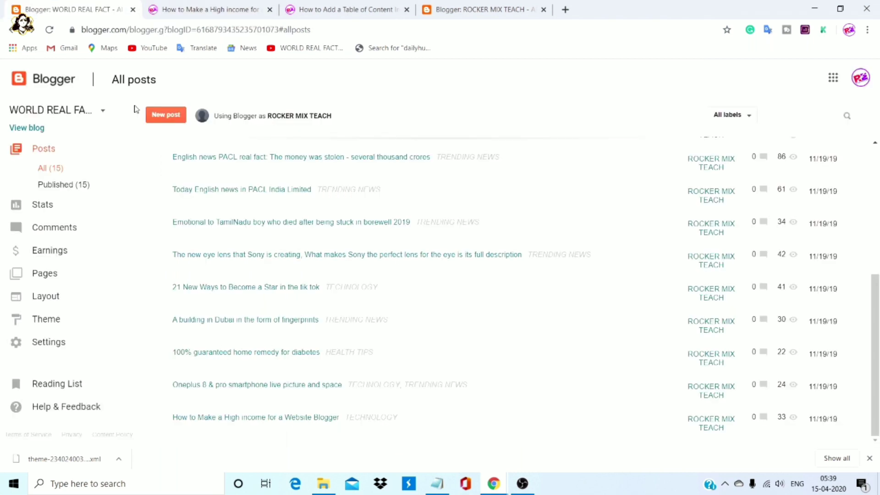
pyautogui.click(246, 8)
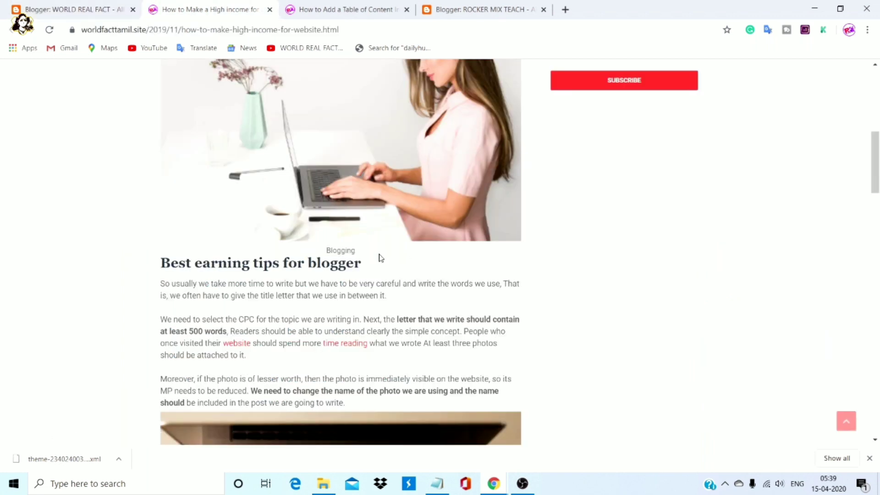
pyautogui.click(110, 12)
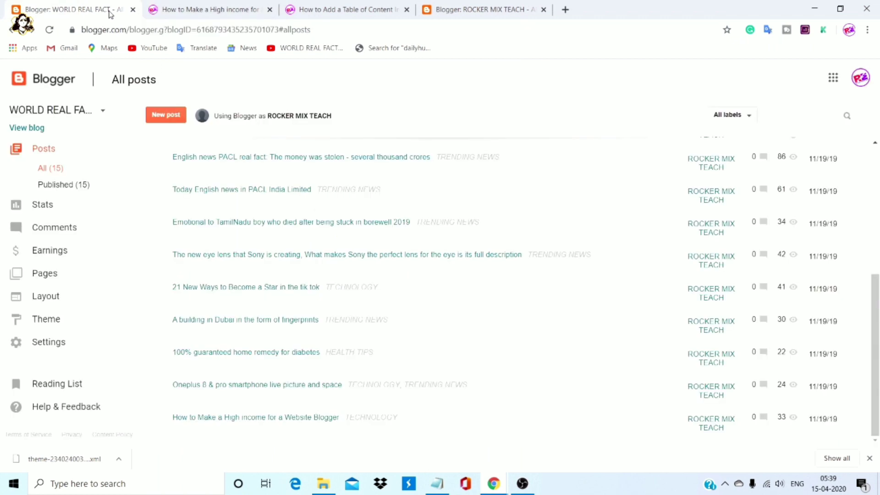
pyautogui.moveTo(339, 414)
pyautogui.click(297, 416)
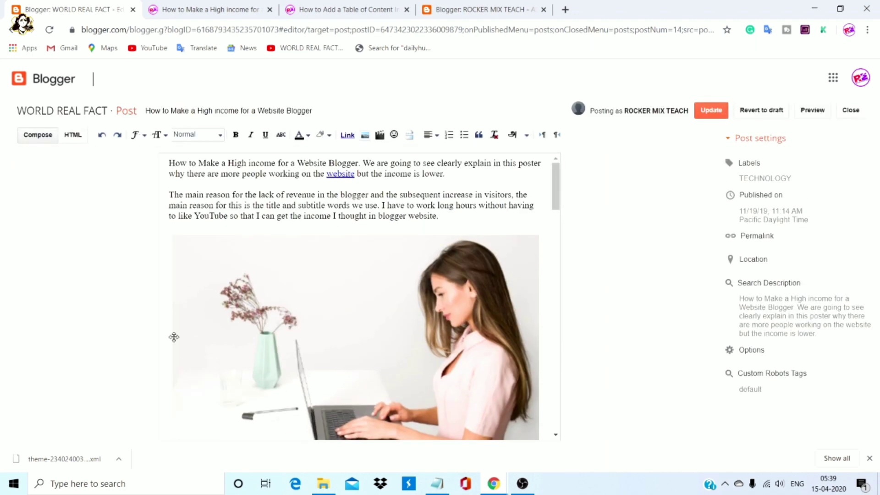
# Examine the heading "Best earning tips for blogger" in the composed post and in its HTML code
pyautogui.click(74, 137)
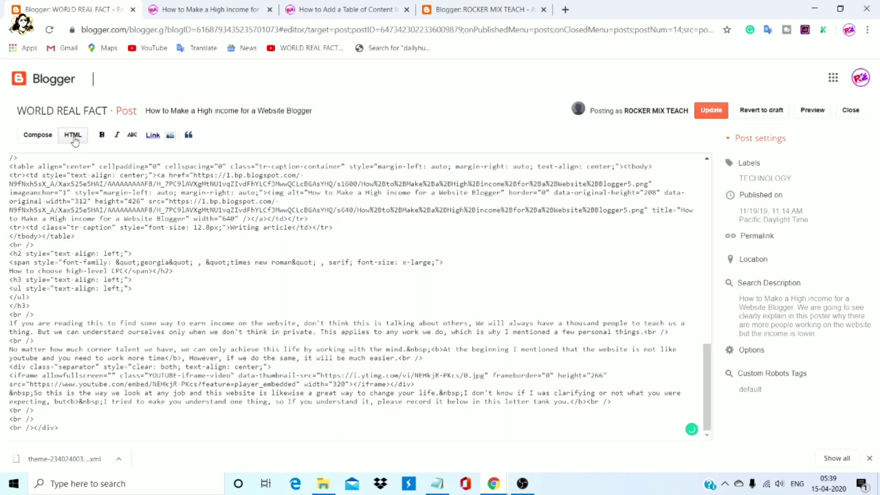
pyautogui.click(37, 136)
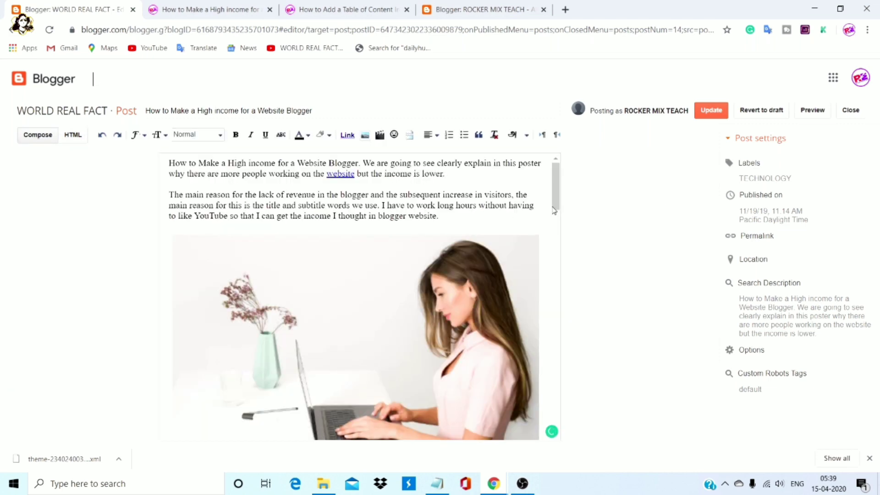
pyautogui.moveTo(555, 207); pyautogui.dragTo(561, 246)
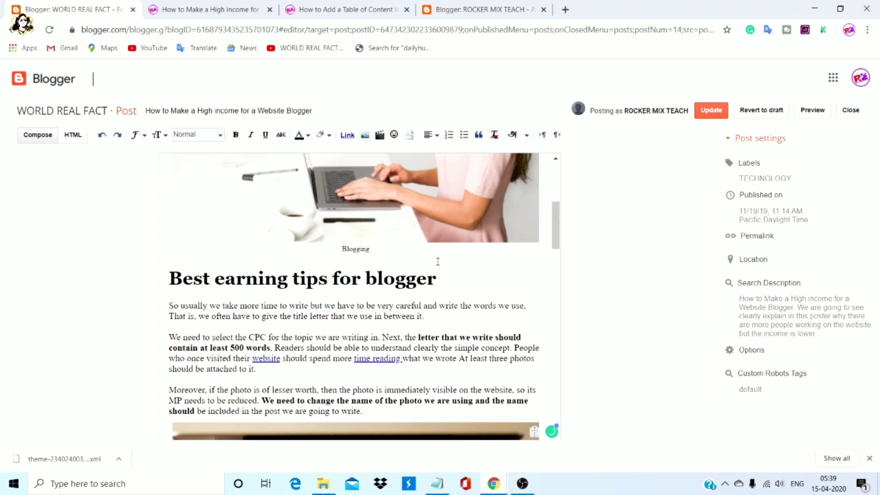
pyautogui.click(395, 278)
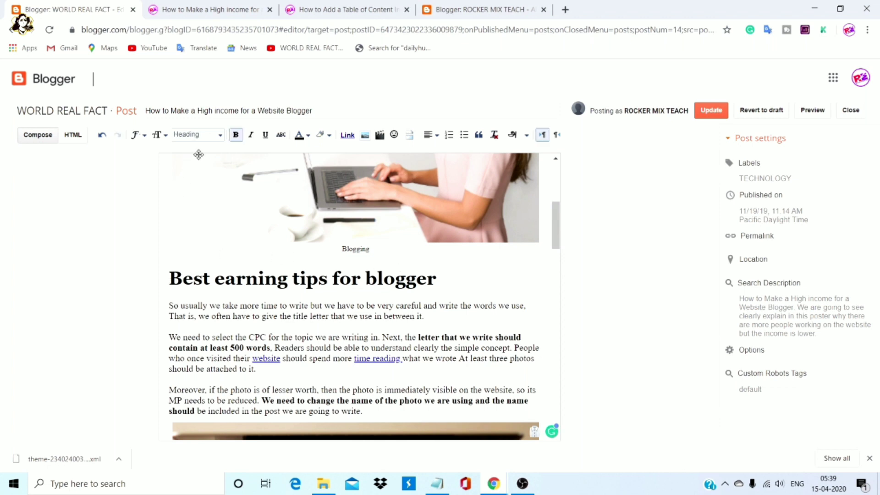
pyautogui.click(169, 278)
pyautogui.moveTo(193, 277); pyautogui.dragTo(434, 282)
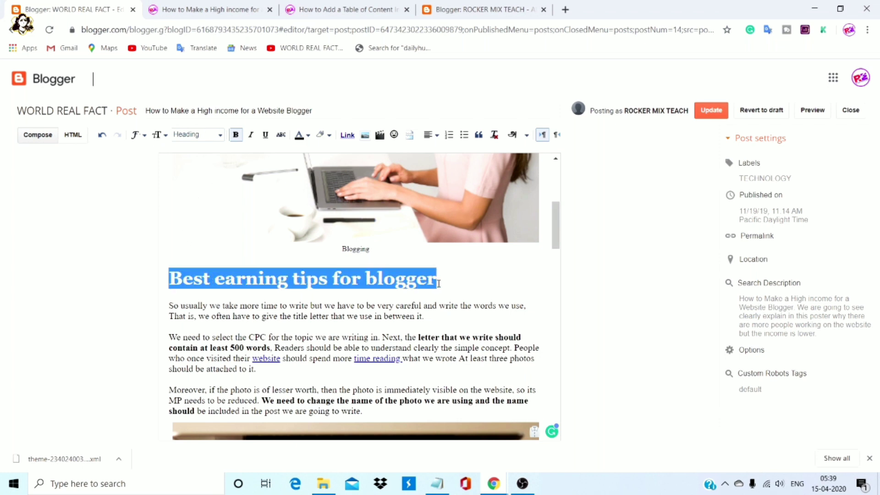
pyautogui.click(71, 139)
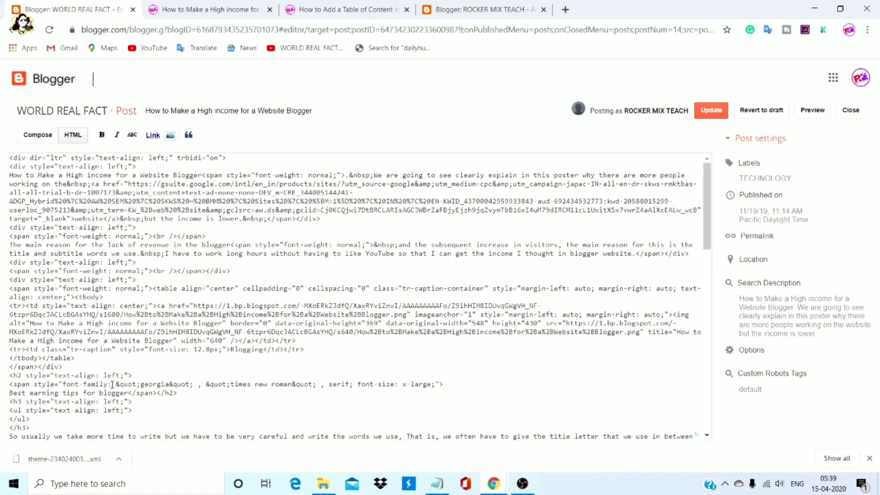
# Locate the heading "Best earning tips for blogger" in the post's HTML and copy the first block of the tutorial's fourth code, <div class="mbtTOC">
pyautogui.moveTo(9, 393); pyautogui.dragTo(130, 392)
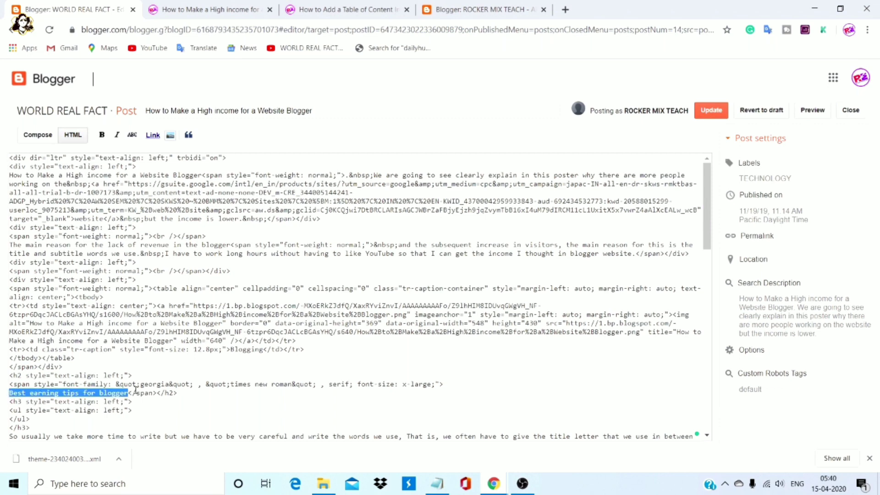
pyautogui.click(355, 10)
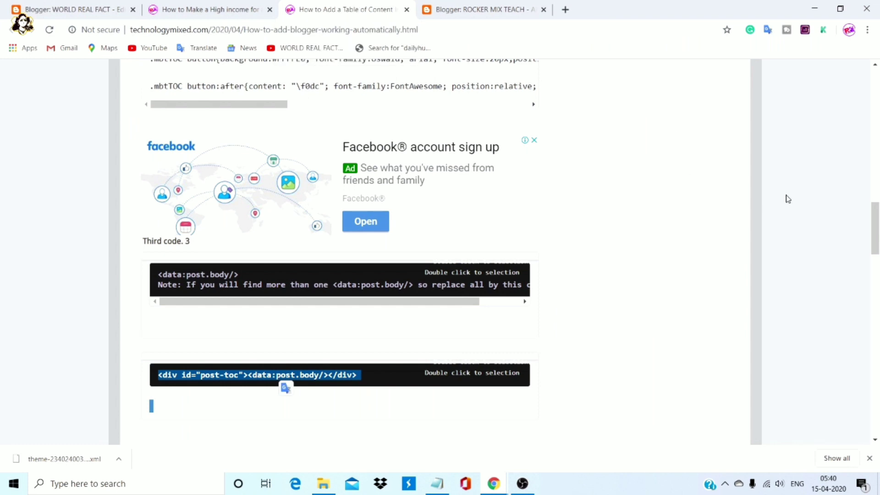
pyautogui.click(794, 243)
pyautogui.scroll(-1, 795, 243)
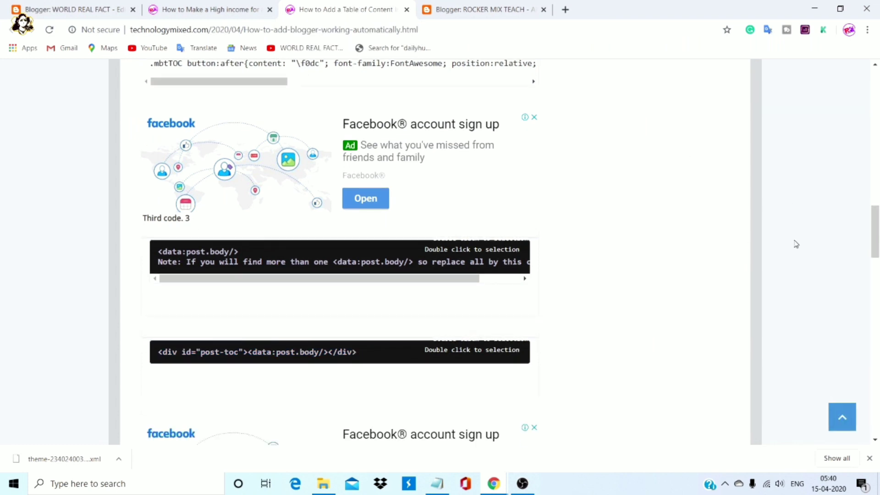
pyautogui.scroll(-7, 795, 243)
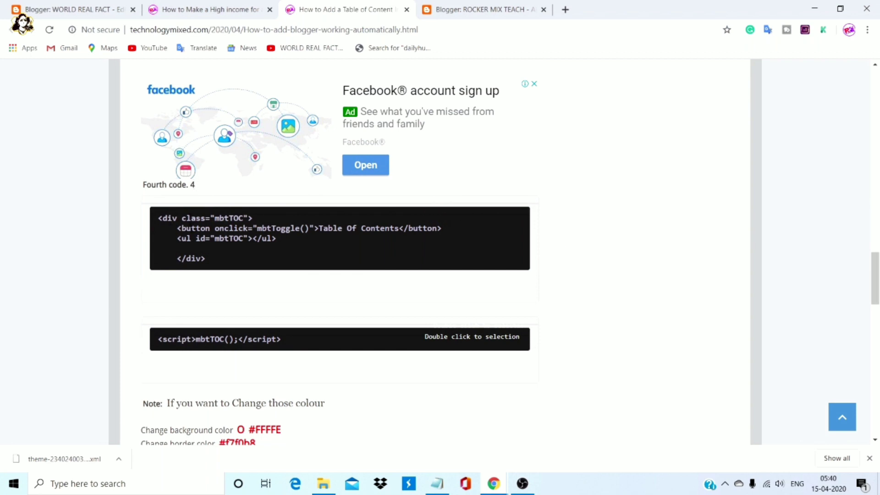
pyautogui.doubleClick(195, 228)
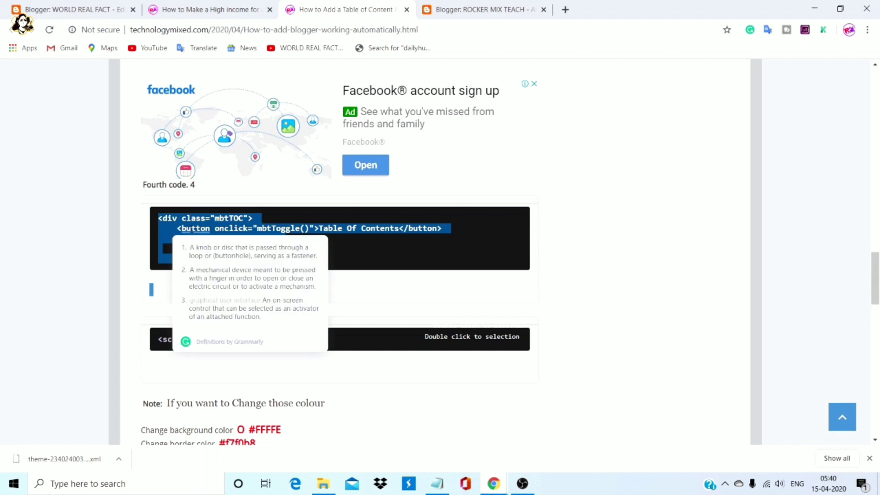
# Paste the mbtTOC "Table Of Contents" block on a new line directly above the <h2> of "Best earning tips for blogger" in the post's HTML
pyautogui.click(101, 8)
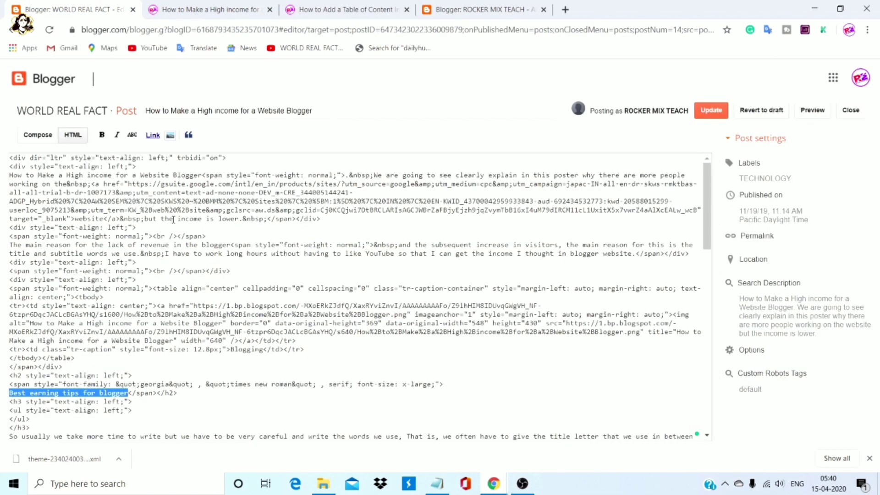
pyautogui.click(154, 367)
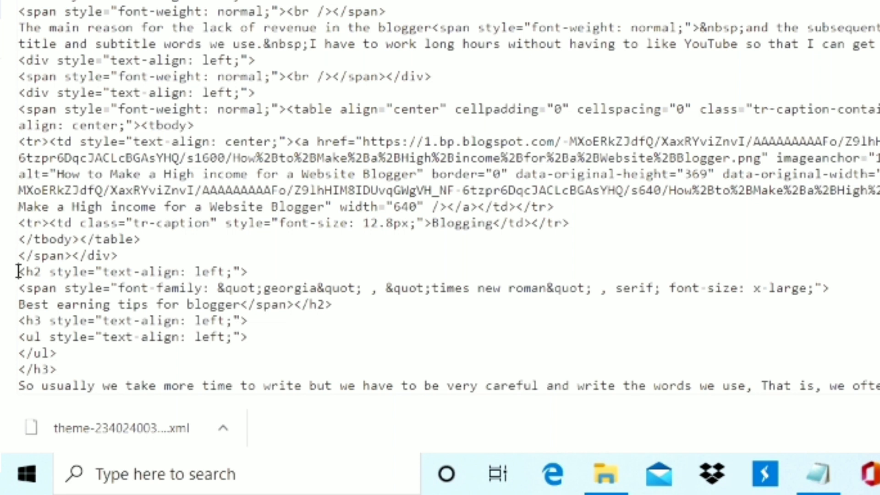
pyautogui.tripleClick(273, 274)
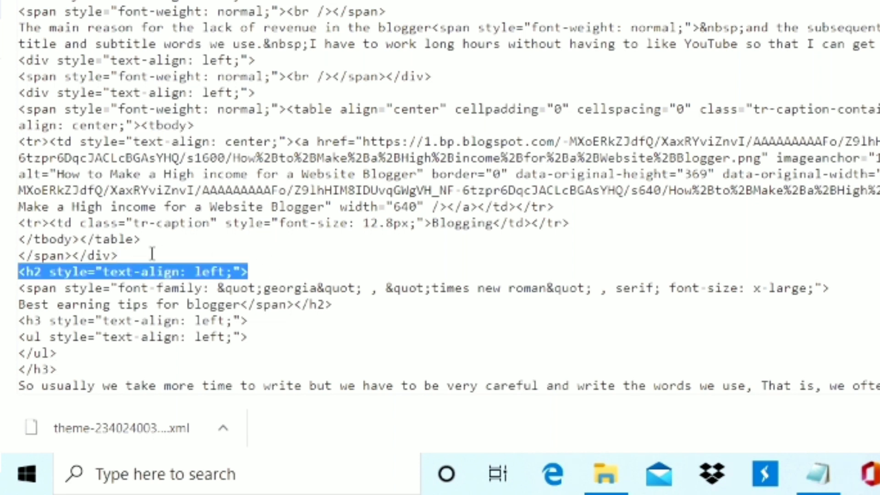
pyautogui.click(120, 254)
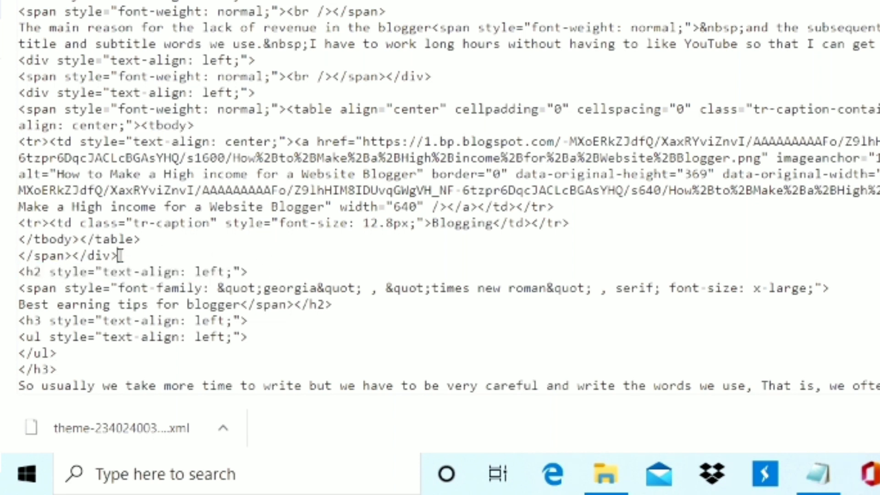
pyautogui.press('Return')
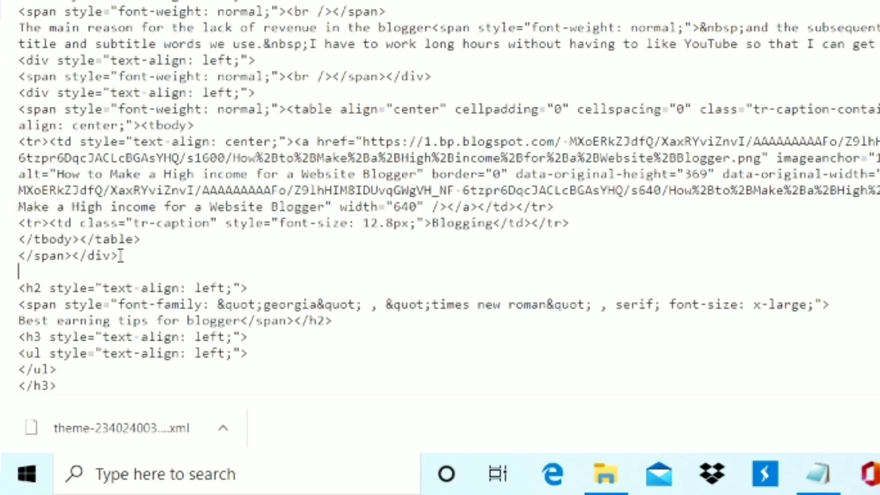
pyautogui.write('<div class="mbtTOC">     <button onclick="mbtToggle()">Table Of Contents</button>     <ul id="mbtTOC"></ul>      </div>')
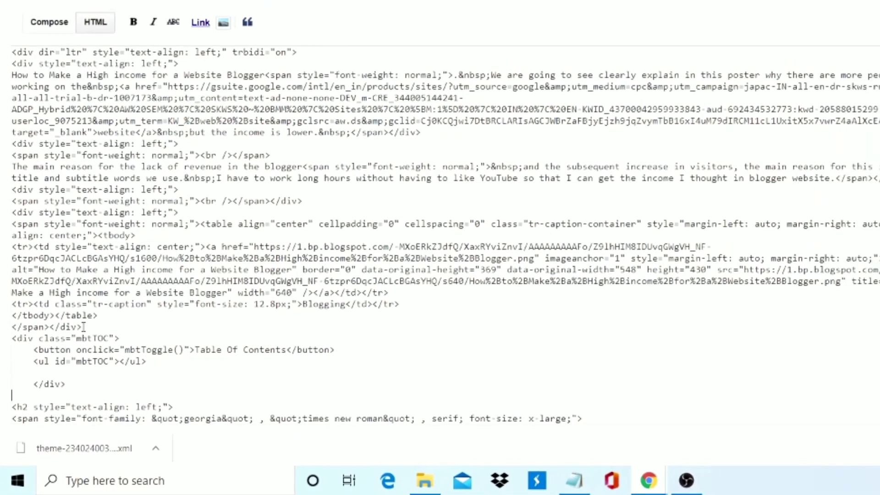
# Copy <script>mbtTOC();</script> from under the tutorial's fourth code
pyautogui.click(344, 10)
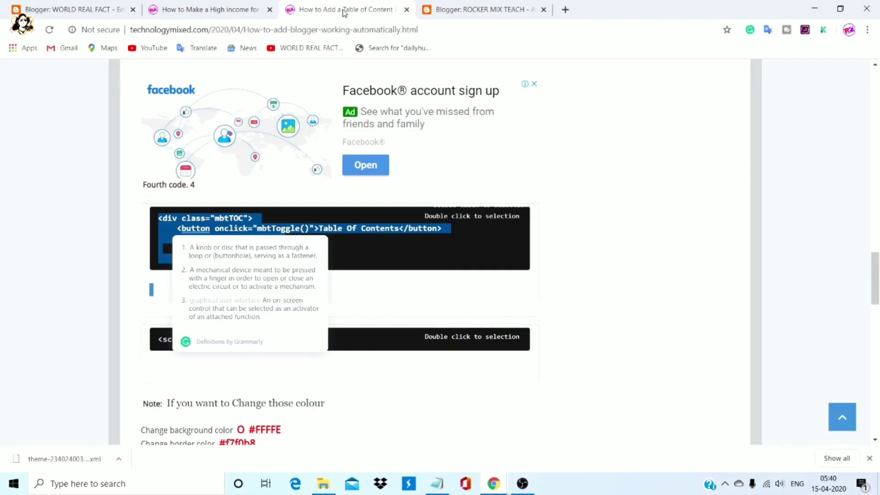
pyautogui.click(345, 334)
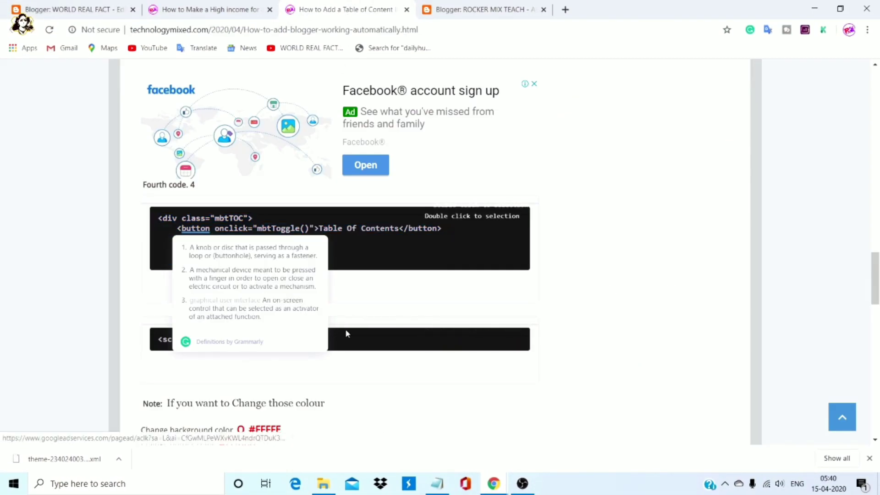
pyautogui.doubleClick(269, 339)
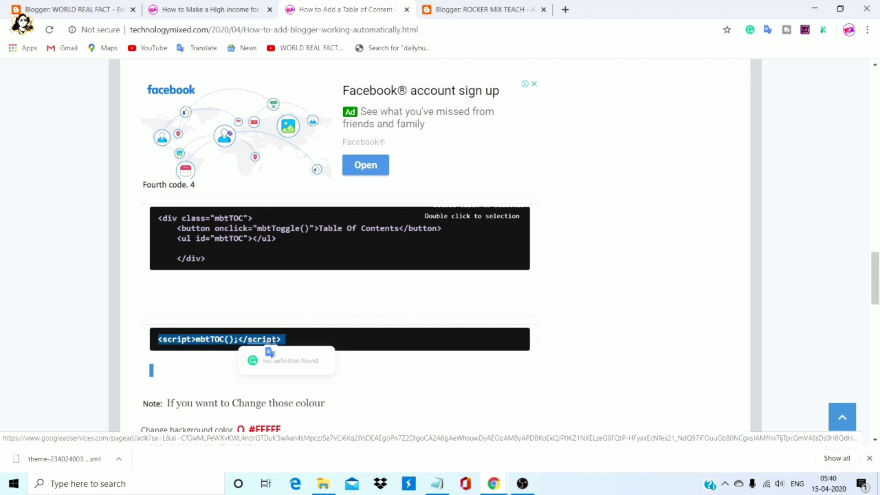
# Paste <script>mbtTOC();</script> on its own line before the final </div> of the post's HTML, without a blank line above, and update the post
pyautogui.click(73, 9)
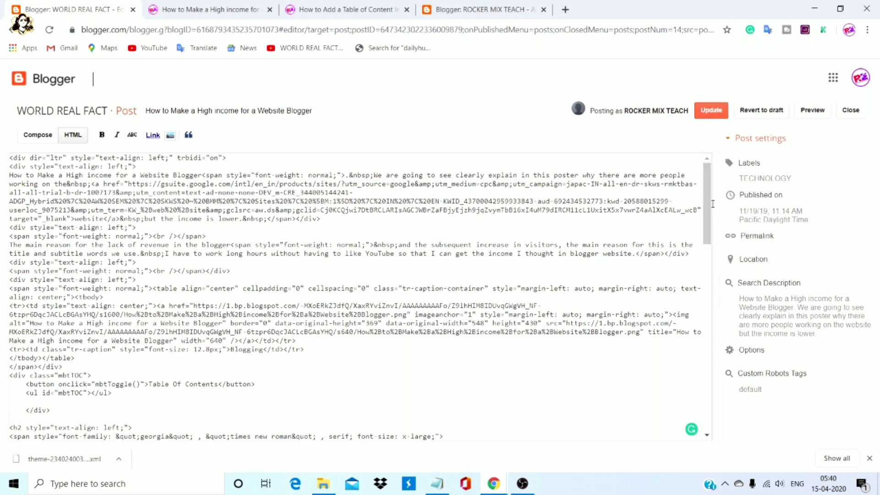
pyautogui.moveTo(708, 205); pyautogui.dragTo(719, 435)
pyautogui.click(36, 418)
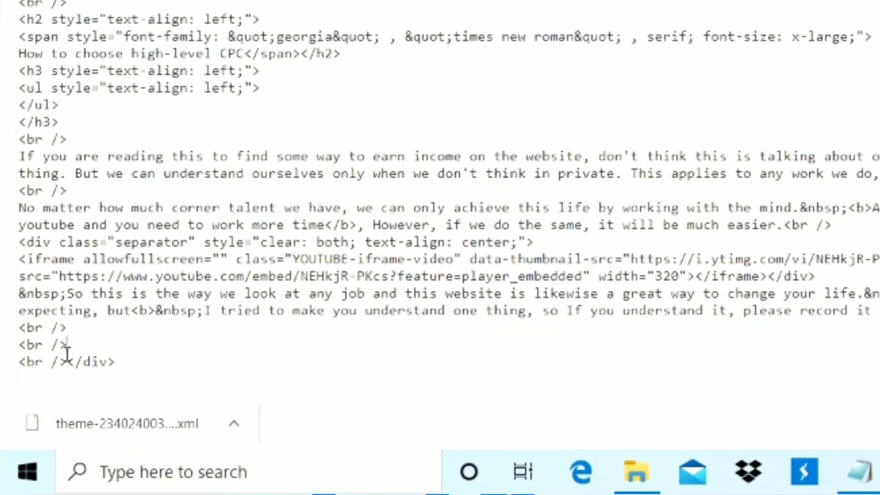
pyautogui.click(66, 362)
pyautogui.press('Return')
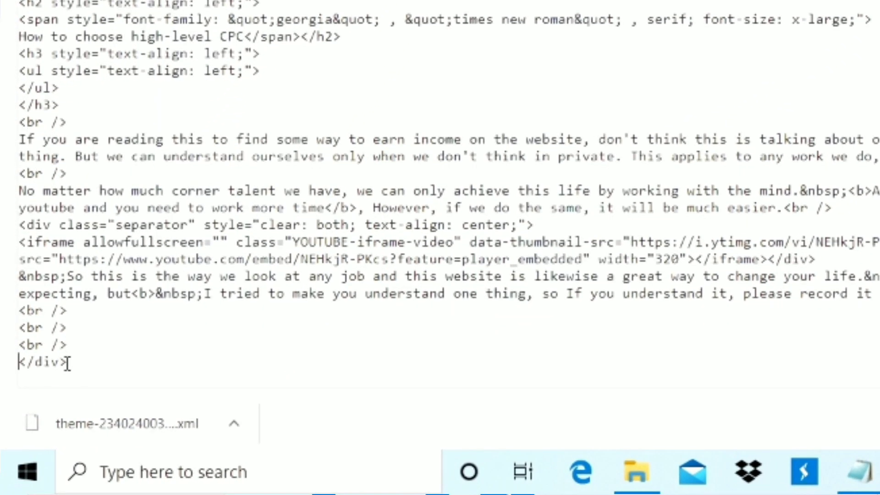
pyautogui.press('Return')
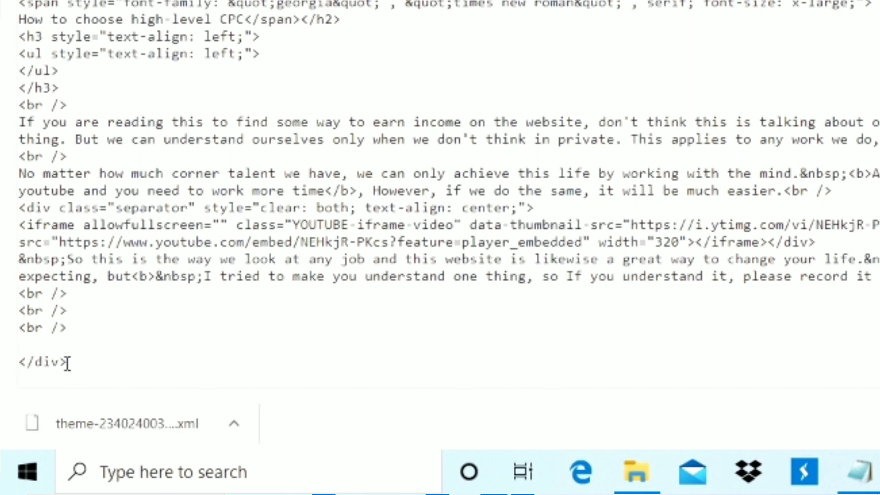
pyautogui.write('<script>mbtTOC();</script>')
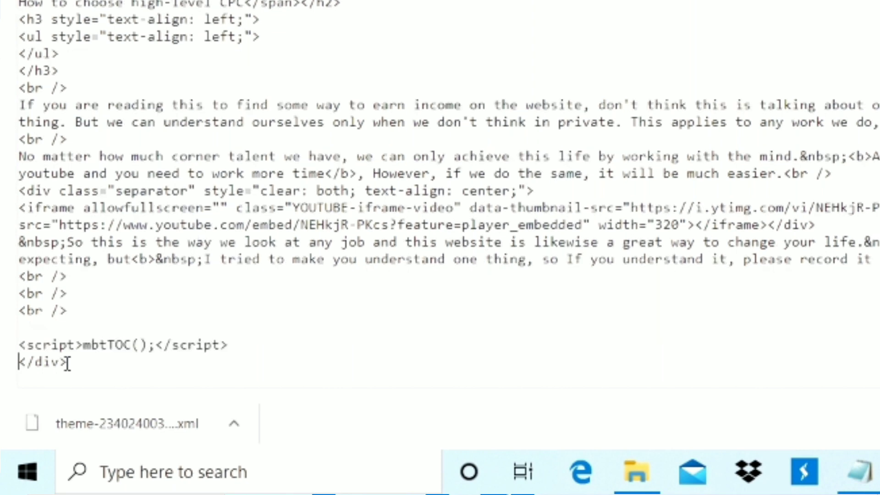
pyautogui.click(28, 333)
pyautogui.press('BackSpace')
pyautogui.moveTo(19, 345); pyautogui.dragTo(232, 345)
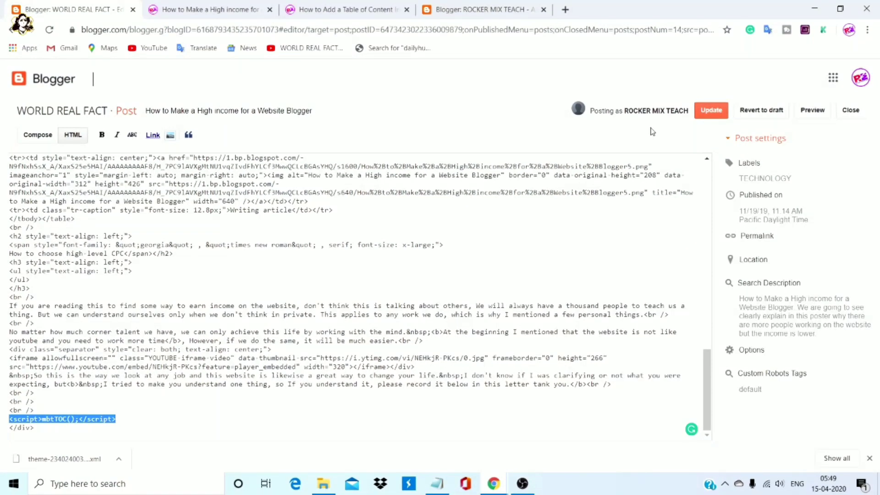
pyautogui.click(712, 115)
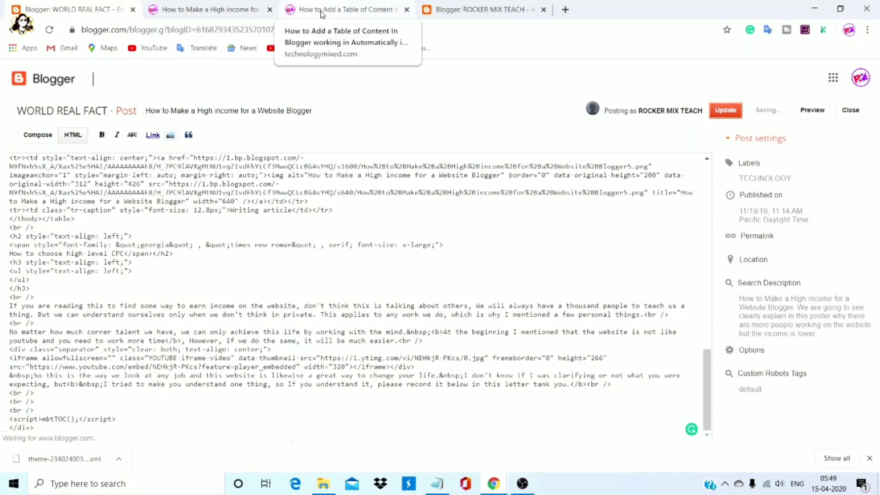
# Reload the published post and test collapsing and expanding its Table Of Contents box
pyautogui.click(251, 7)
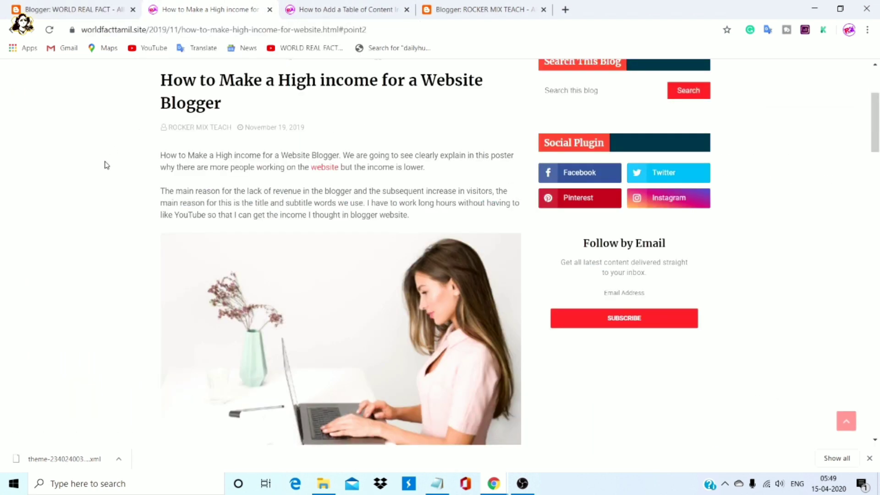
pyautogui.click(50, 31)
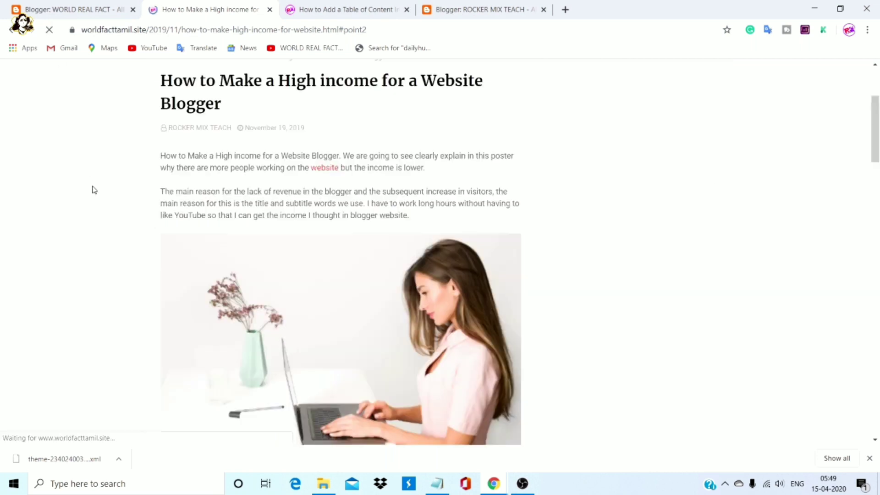
pyautogui.scroll(-2, 94, 190)
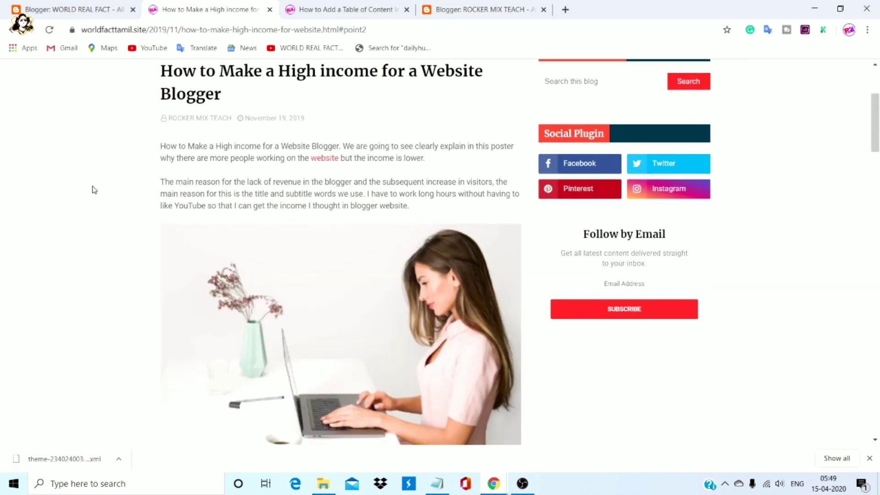
pyautogui.scroll(-6, 94, 189)
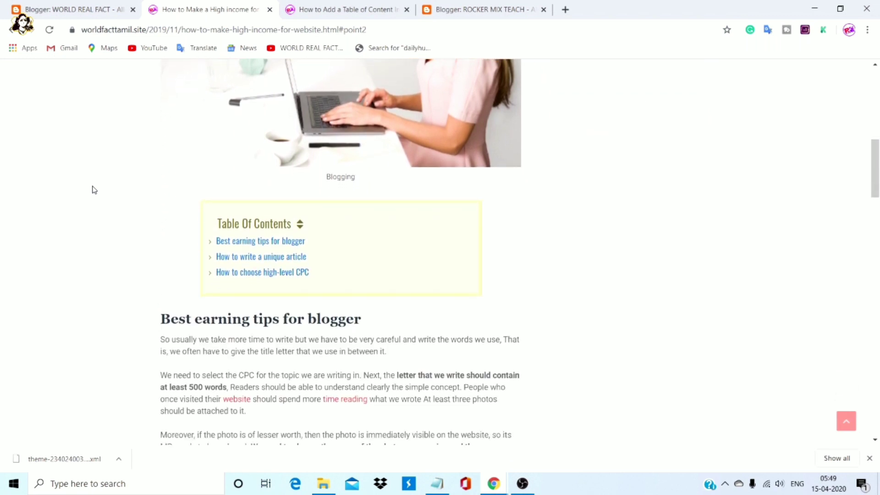
pyautogui.scroll(-2, 93, 189)
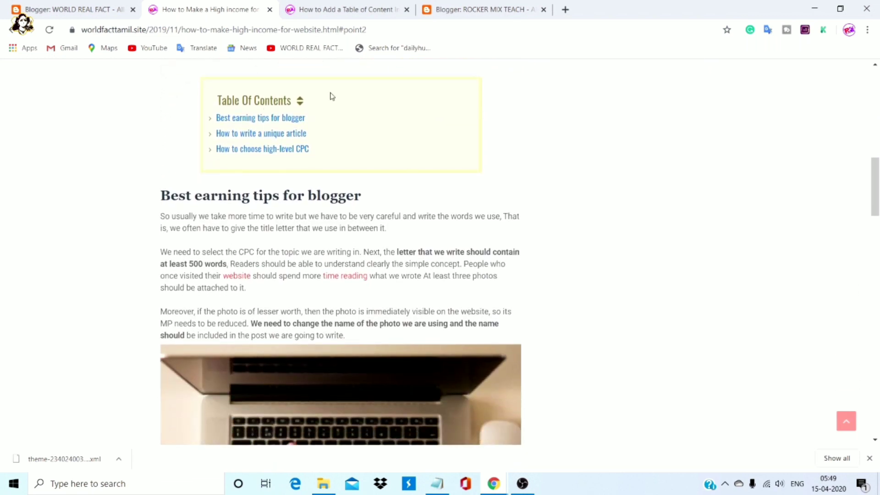
pyautogui.click(298, 102)
pyautogui.click(298, 102)
pyautogui.click(298, 102)
pyautogui.click(298, 102)
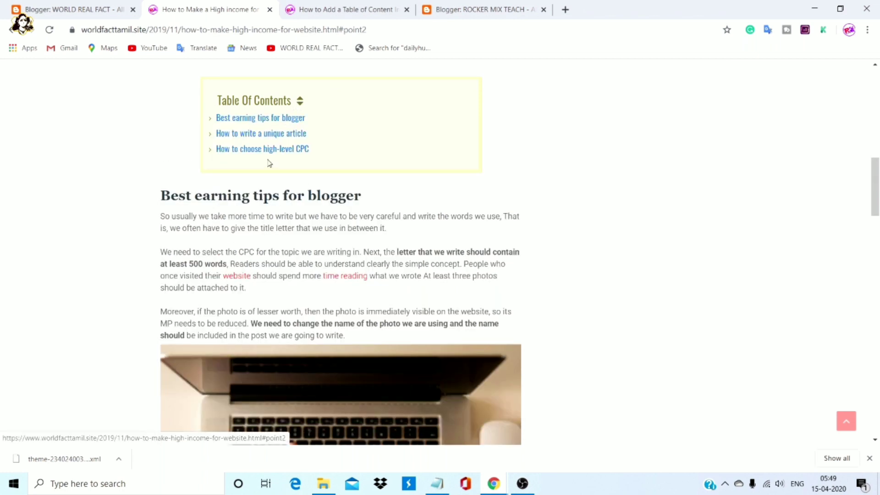
# Test the table of contents links "Best earning tips for blogger", "How to write a unique article" and "How to choose high-level CPC", returning to the table each time
pyautogui.click(288, 118)
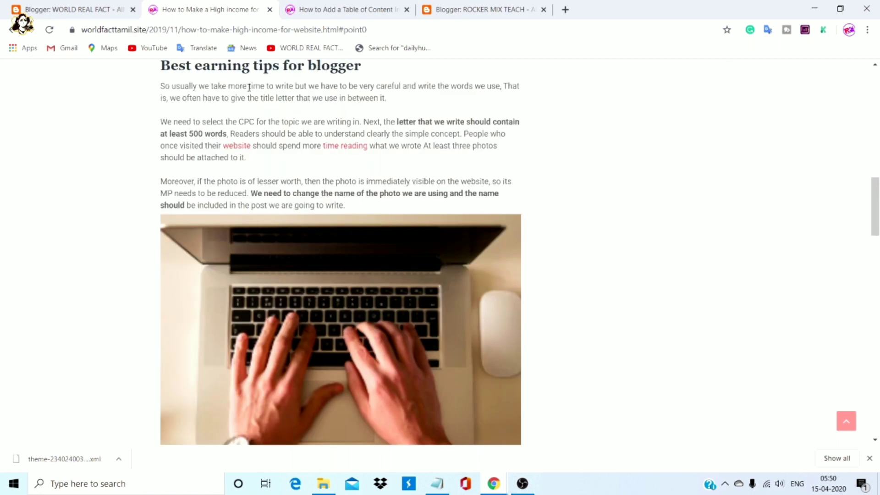
pyautogui.scroll(3, 55, 159)
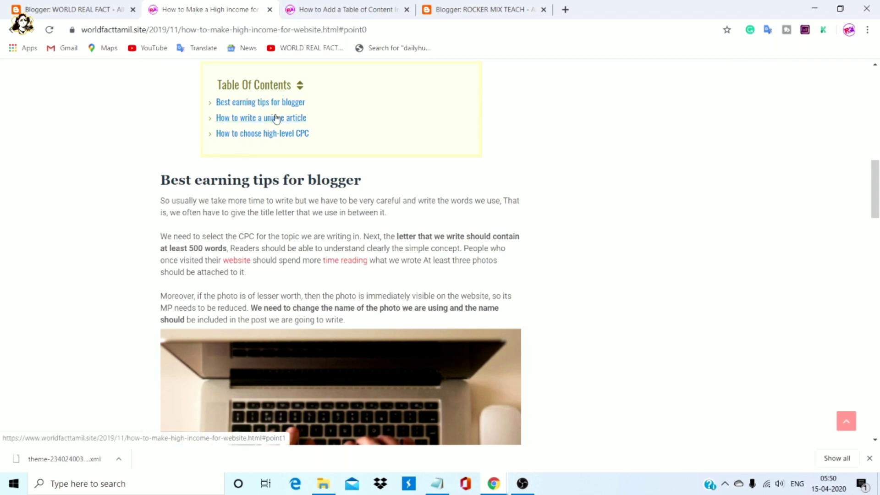
pyautogui.click(276, 118)
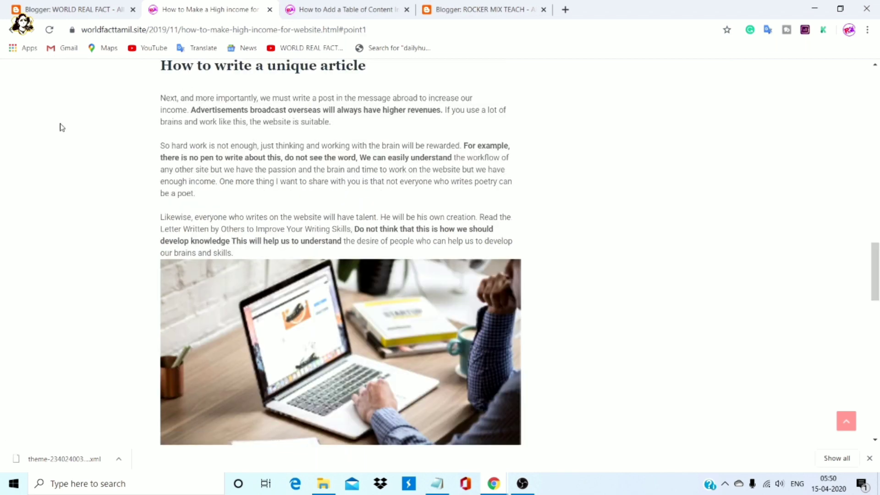
pyautogui.scroll(2, 62, 128)
pyautogui.scroll(6, 61, 128)
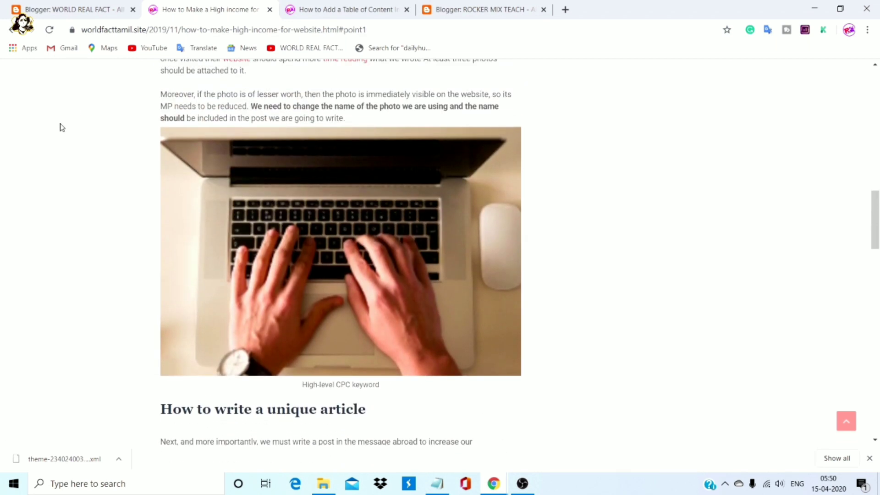
pyautogui.scroll(4, 62, 127)
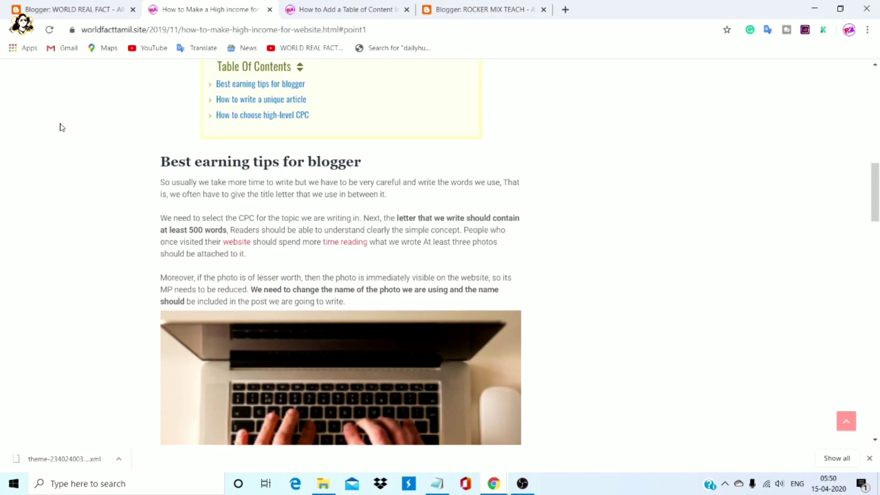
pyautogui.click(289, 115)
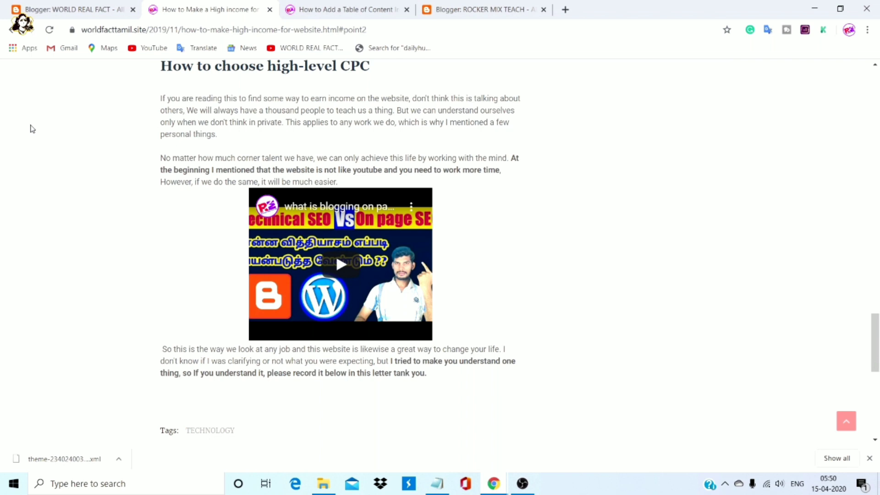
pyautogui.scroll(10, 32, 128)
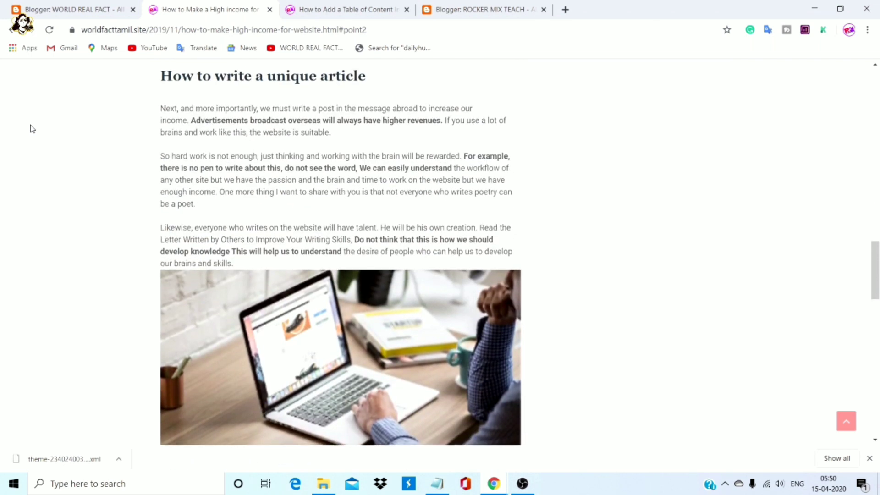
pyautogui.scroll(10, 32, 128)
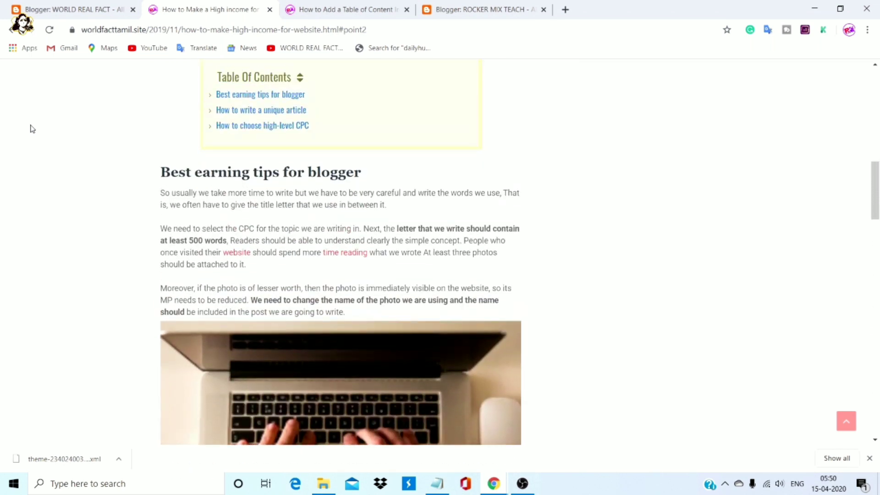
# Collapse the Table Of Contents box above the "Best earning tips for blogger" heading in the published post
pyautogui.scroll(2, 33, 128)
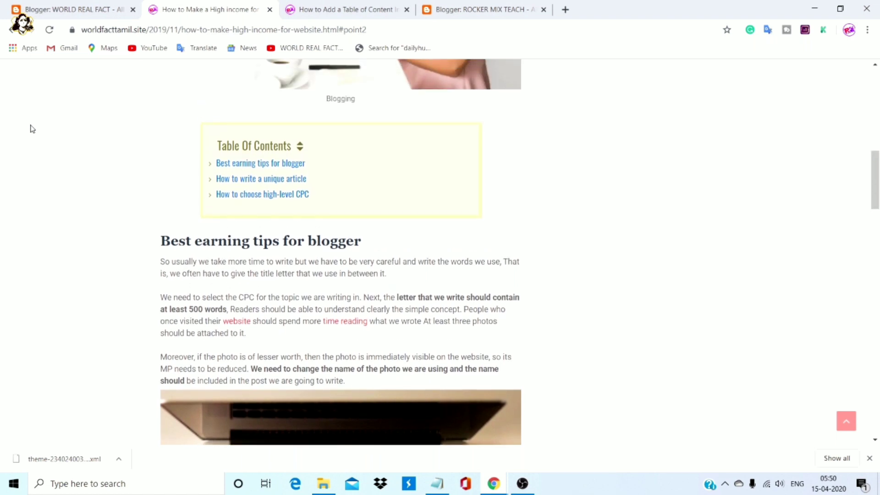
pyautogui.click(291, 149)
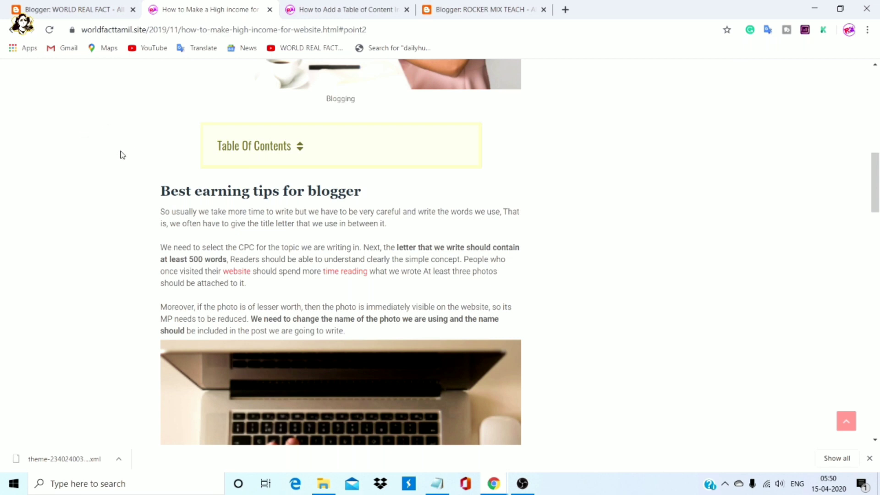
pyautogui.scroll(2, 67, 171)
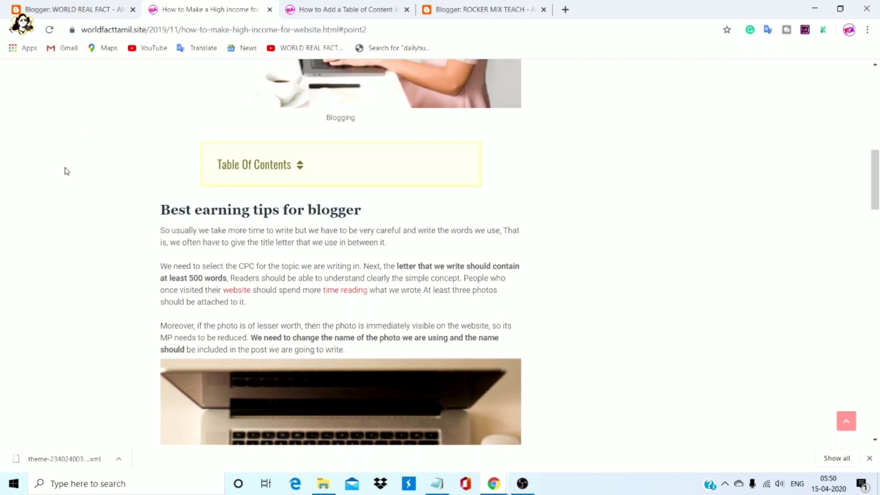
# Examine the published post's sections below the collapsed Table Of Contents box, down to "How to choose high-level CPC" and back
pyautogui.scroll(-3, 67, 171)
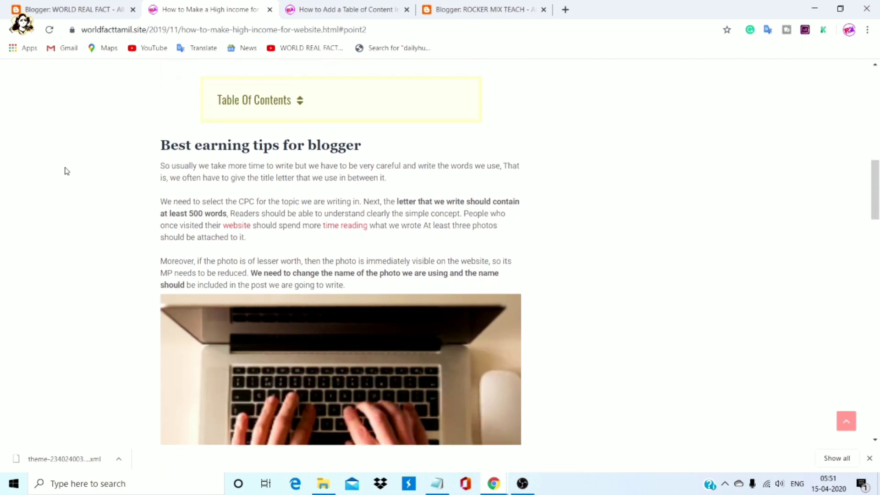
pyautogui.scroll(-9, 67, 171)
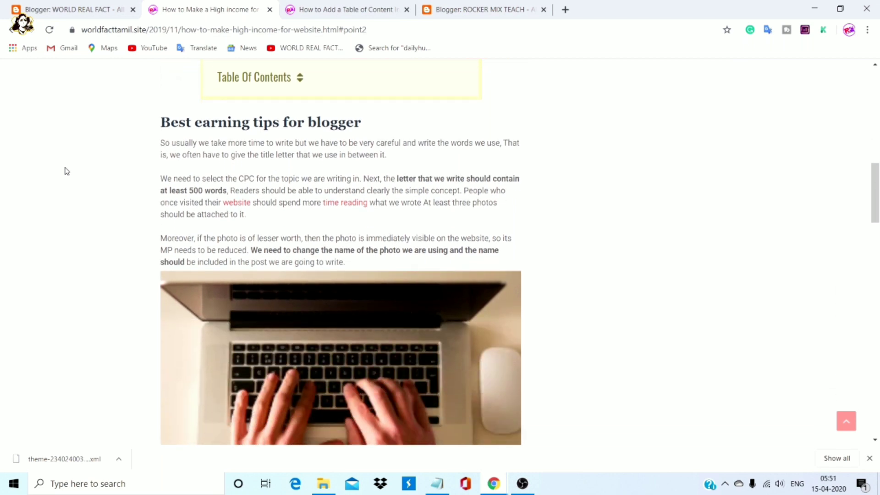
pyautogui.scroll(-11, 67, 171)
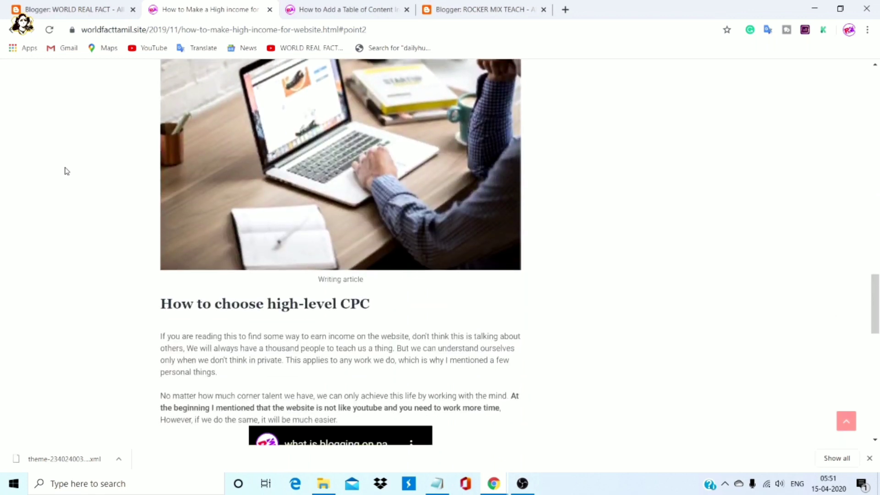
pyautogui.scroll(4, 67, 171)
pyautogui.scroll(8, 66, 171)
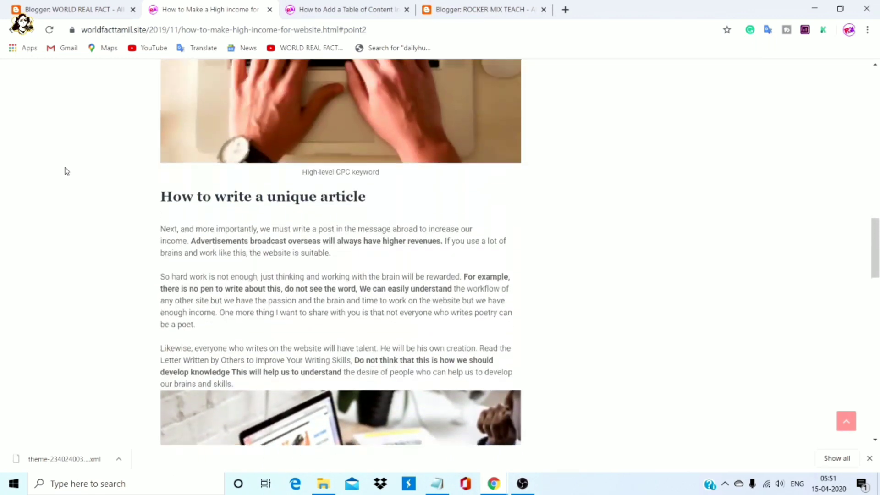
pyautogui.scroll(-2, 66, 171)
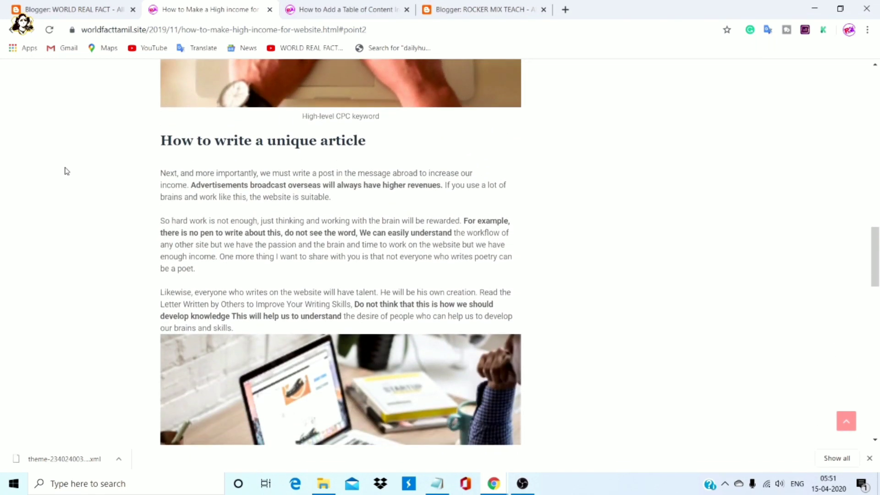
pyautogui.scroll(1, 66, 171)
pyautogui.scroll(15, 66, 171)
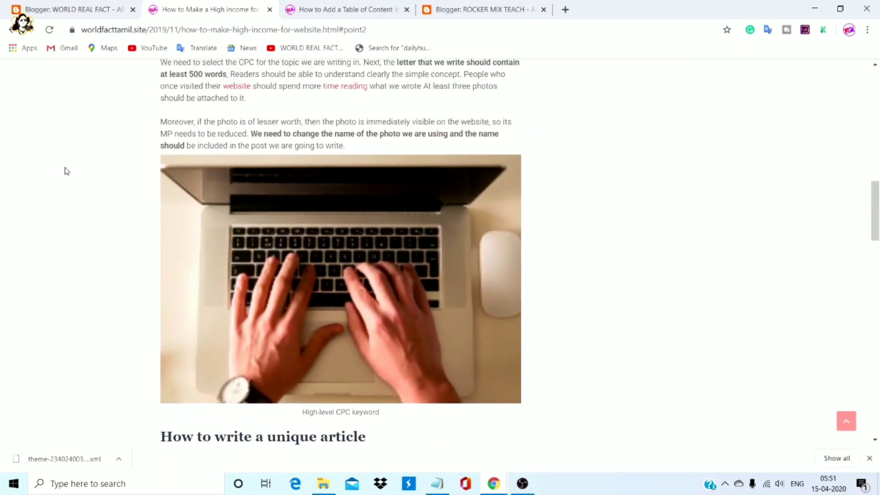
pyautogui.scroll(-5, 66, 171)
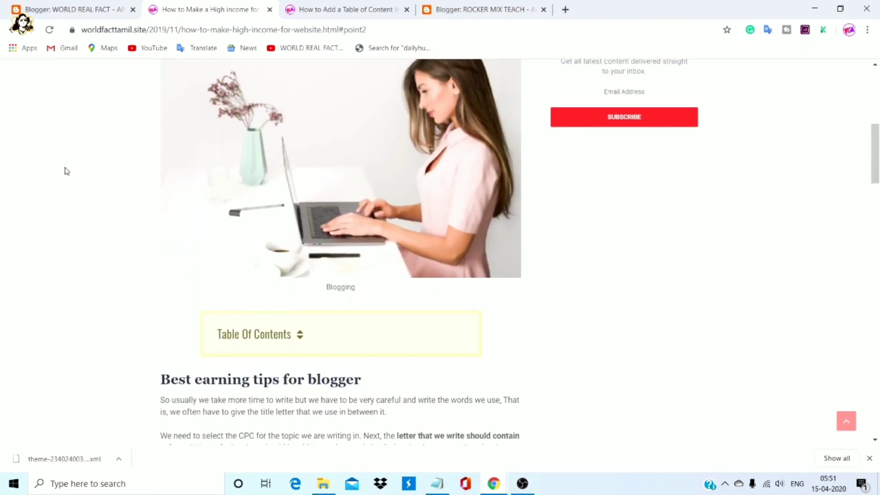
pyautogui.scroll(-2, 67, 171)
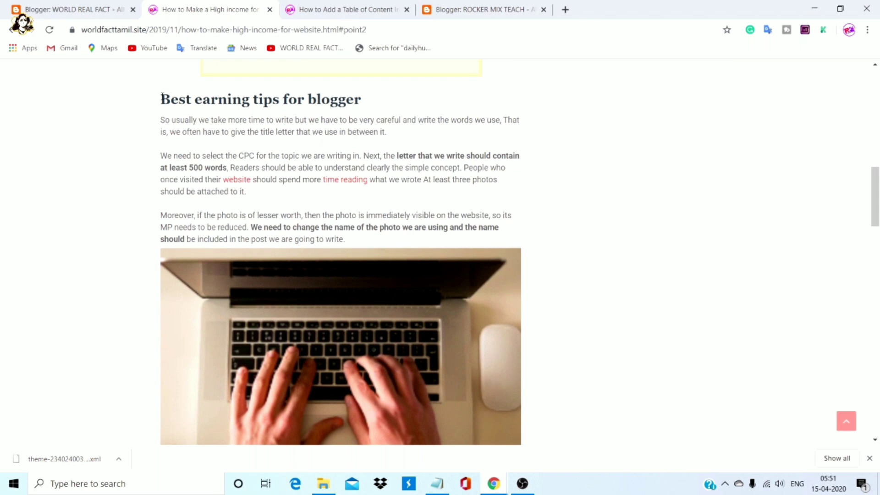
# Highlight the heading "Best earning tips for blogger" and check the headings "How to write a unique article" and "How to choose high-level CPC"
pyautogui.moveTo(161, 96); pyautogui.dragTo(392, 98)
pyautogui.click(16, 169)
pyautogui.scroll(-6, 17, 170)
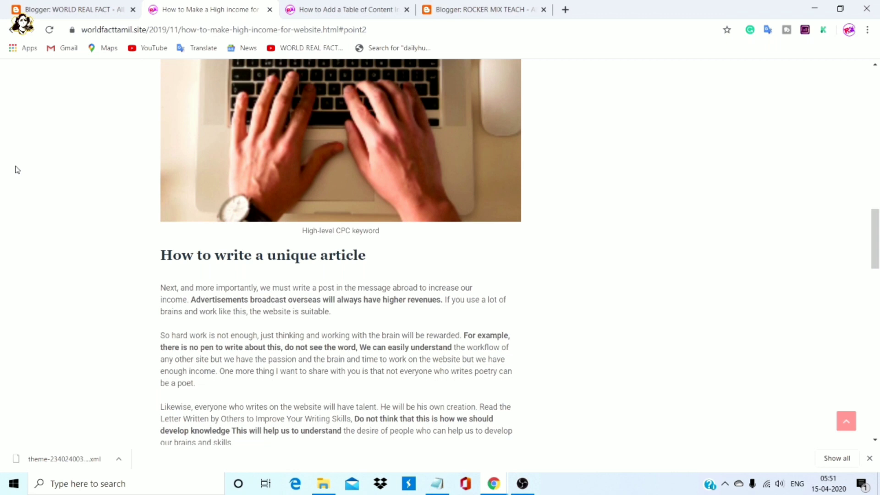
pyautogui.scroll(-8, 17, 169)
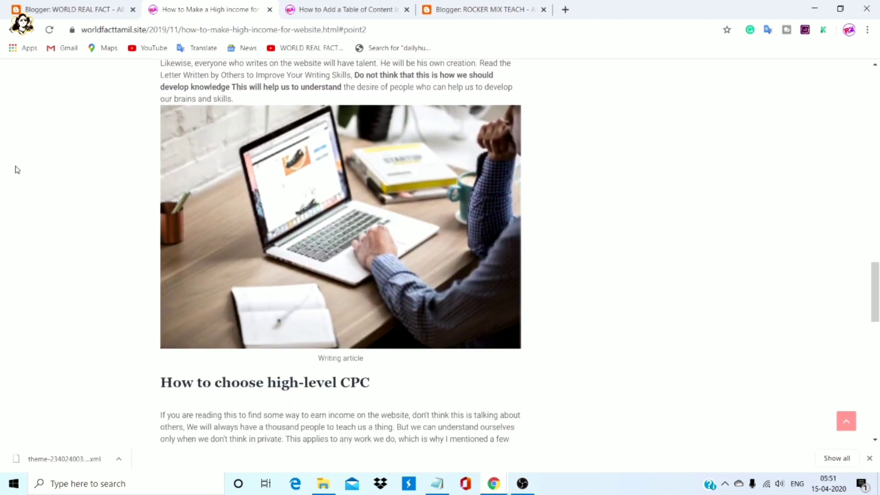
pyautogui.scroll(-2, 17, 169)
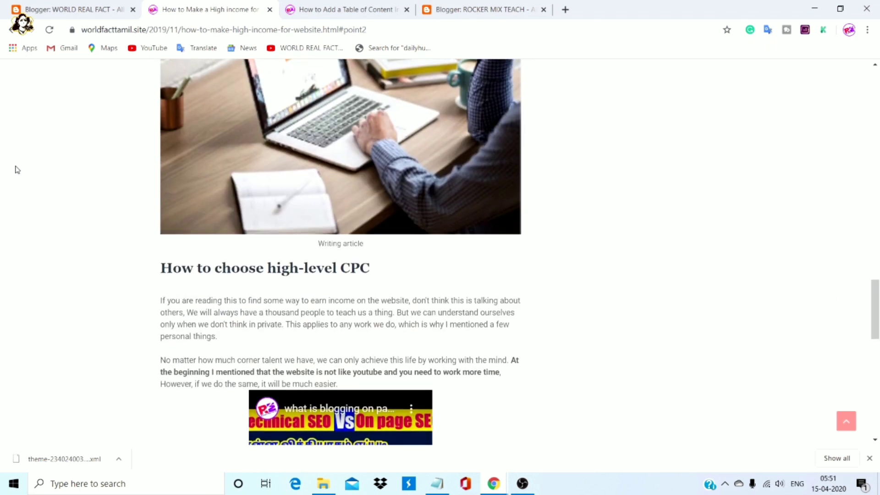
pyautogui.scroll(10, 17, 169)
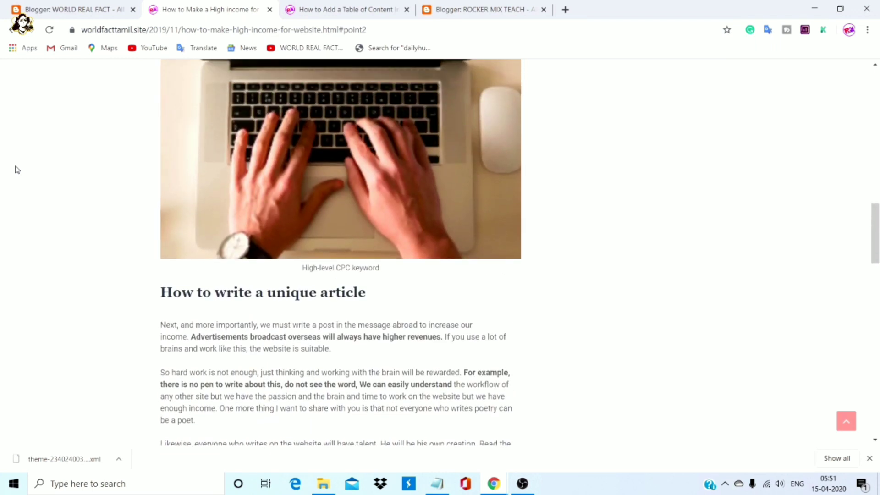
pyautogui.scroll(7, 17, 170)
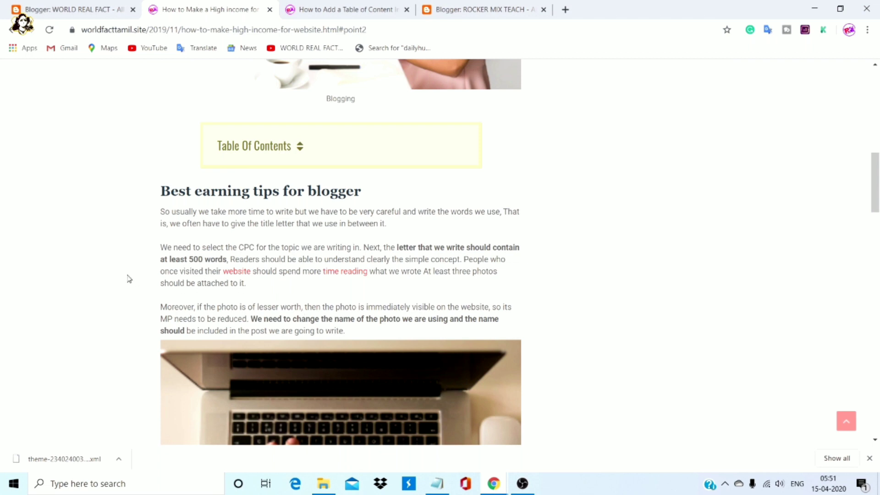
# Look over the article once more from the table of contents to the embedded video, returning to the post's title
pyautogui.scroll(-5, 129, 278)
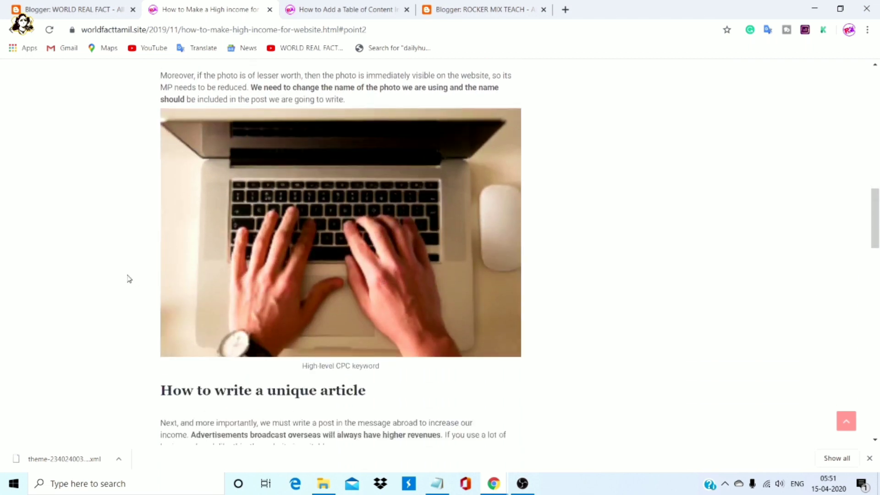
pyautogui.scroll(-3, 129, 279)
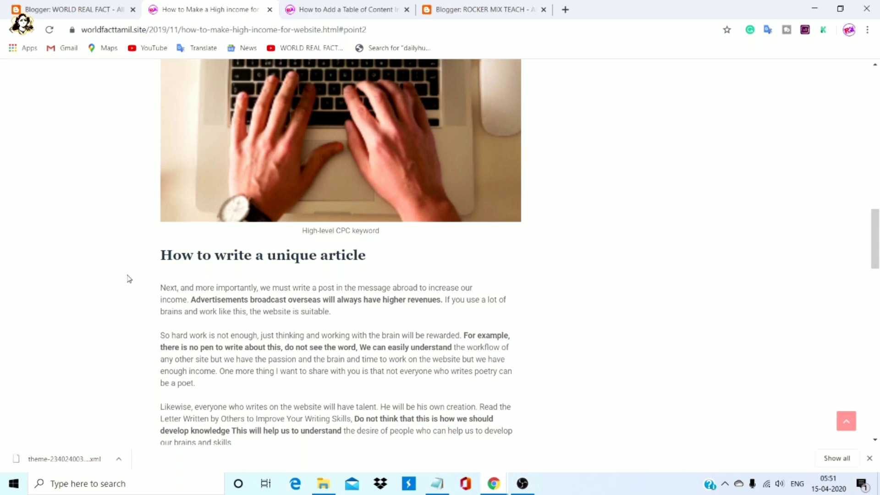
pyautogui.scroll(-3, 129, 278)
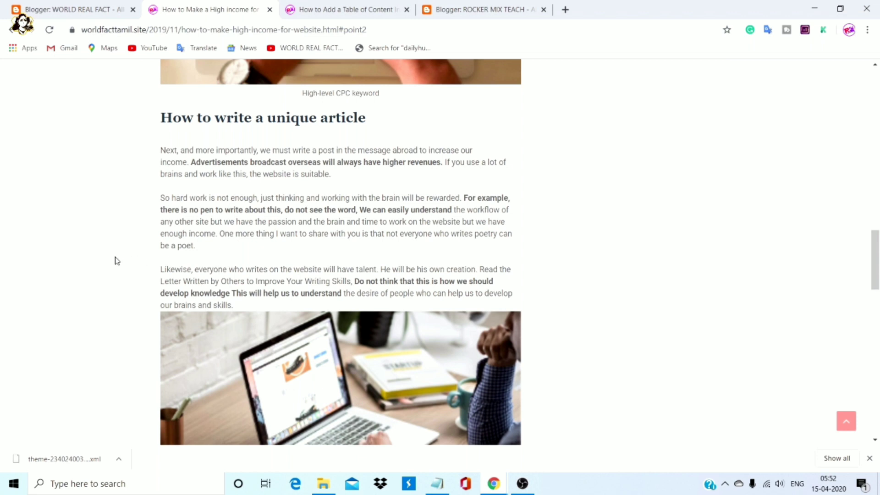
pyautogui.scroll(-10, 117, 260)
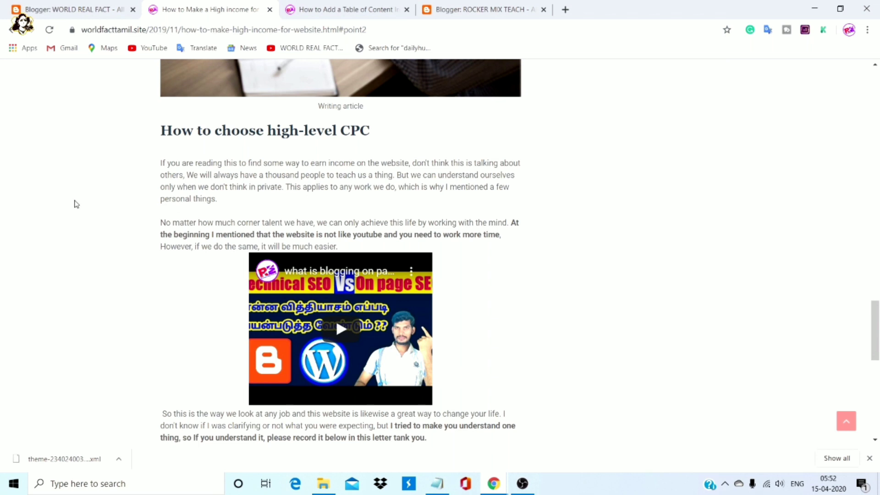
pyautogui.scroll(1, 76, 204)
pyautogui.scroll(15, 76, 204)
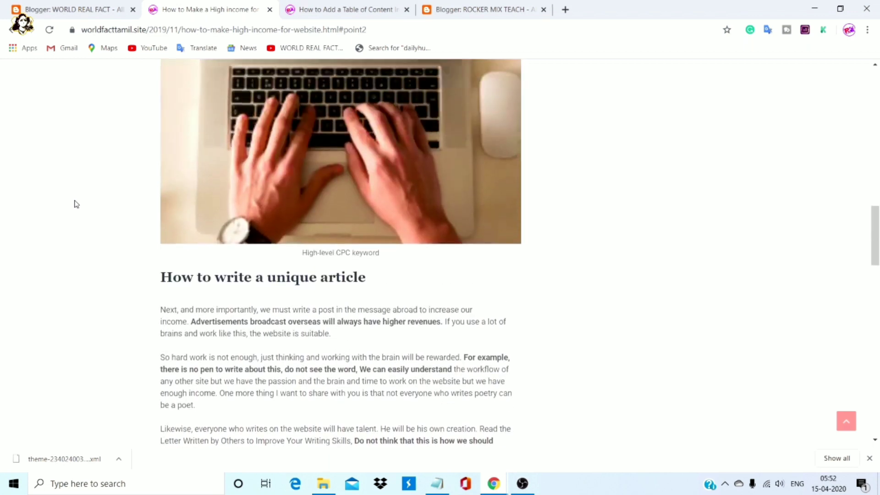
pyautogui.scroll(10, 76, 204)
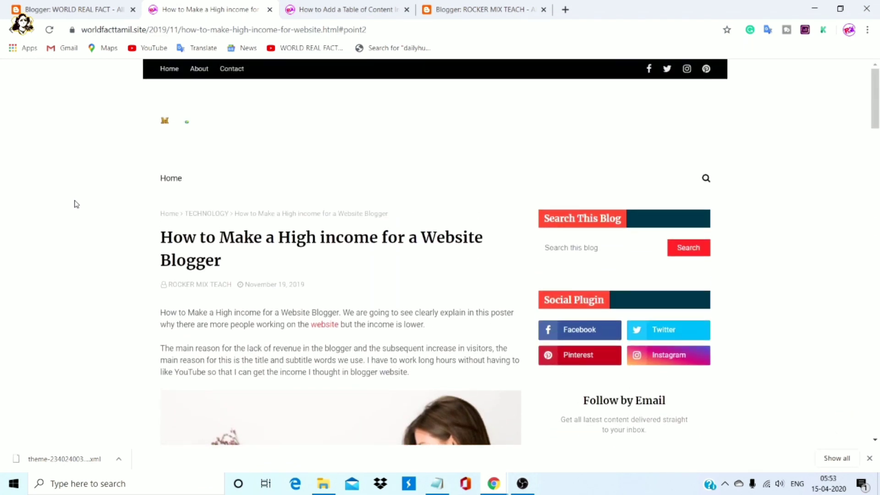
pyautogui.scroll(-5, 76, 204)
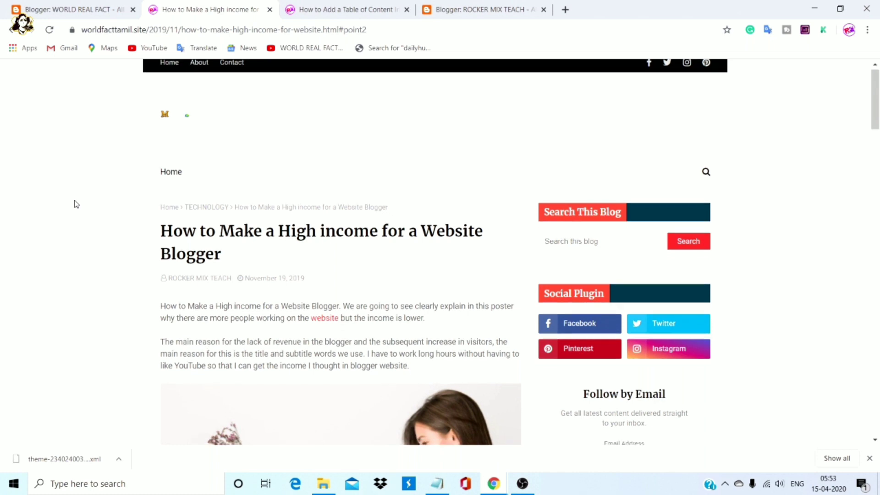